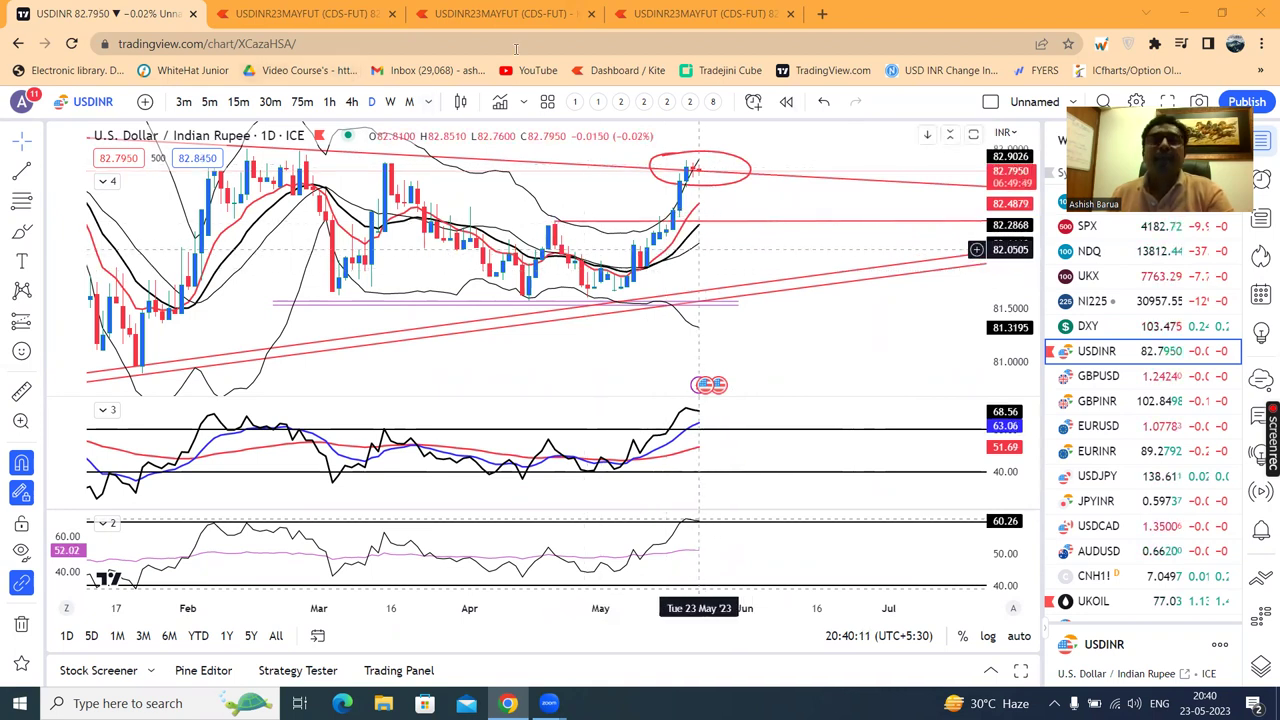
Switch from TradingView to the Kite USDINR23MAYFUT chart tab
left_click(558, 12)
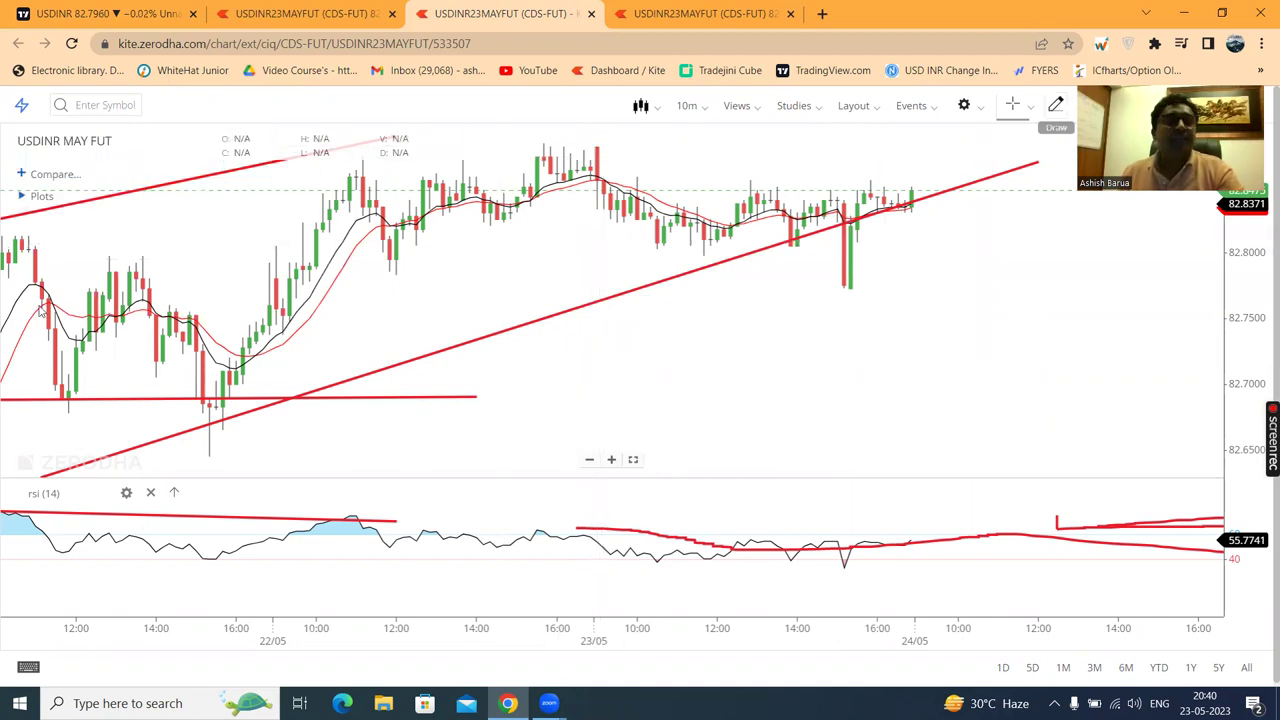
Draw a Channel box around the sideways USDINR May futures candles since 23/05 afternoon
left_click(1055, 106)
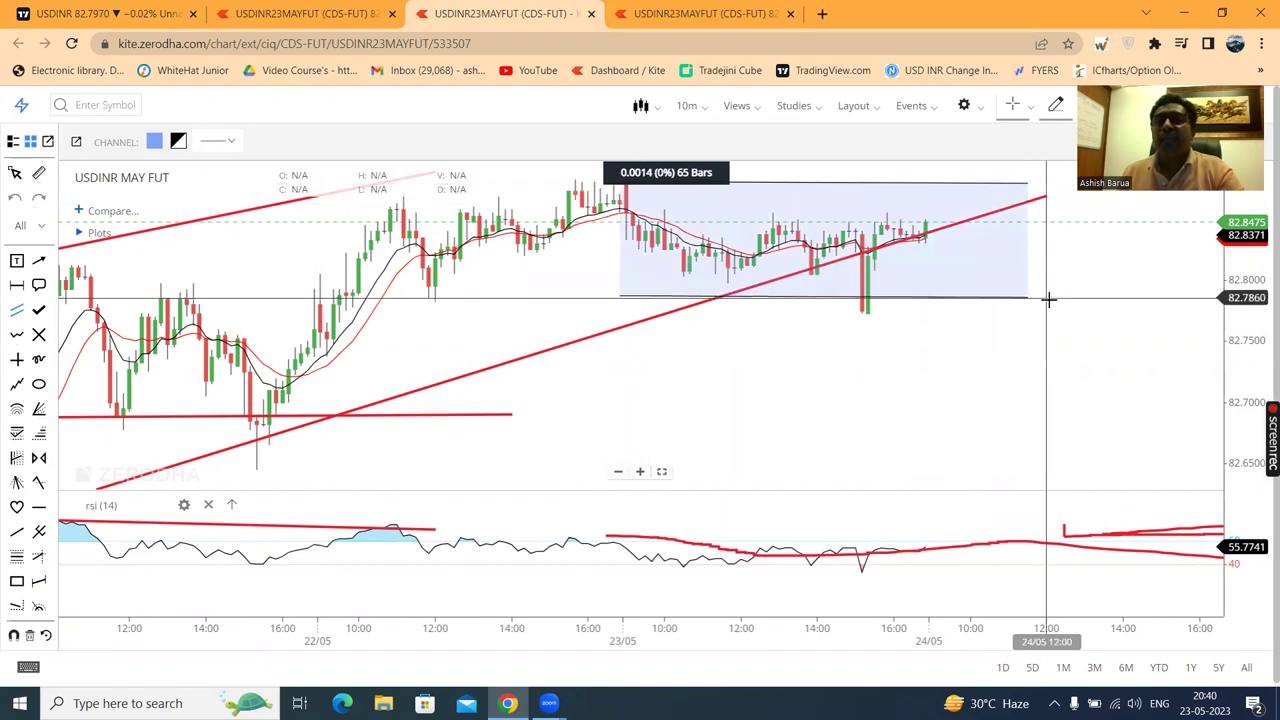
left_click(866, 285)
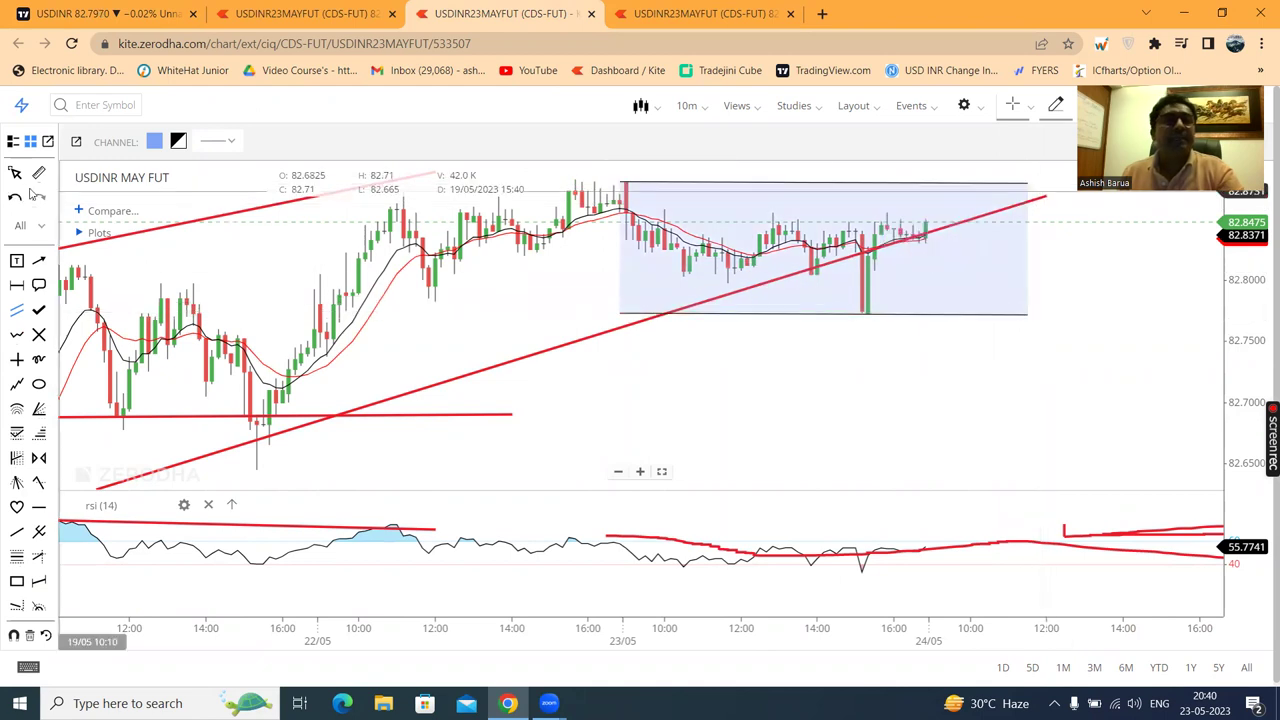
left_click(15, 172)
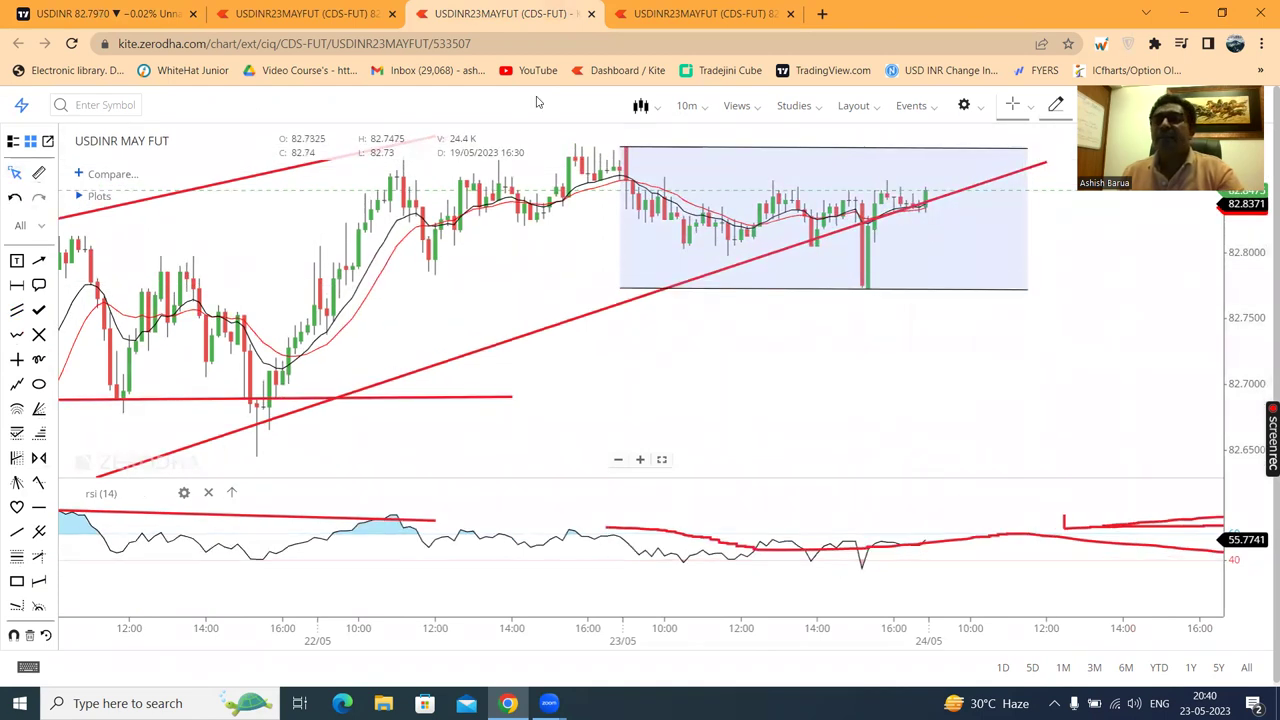
Zoom and pan the TradingView daily USDINR chart to earlier dates, then open DXY
left_click(76, 15)
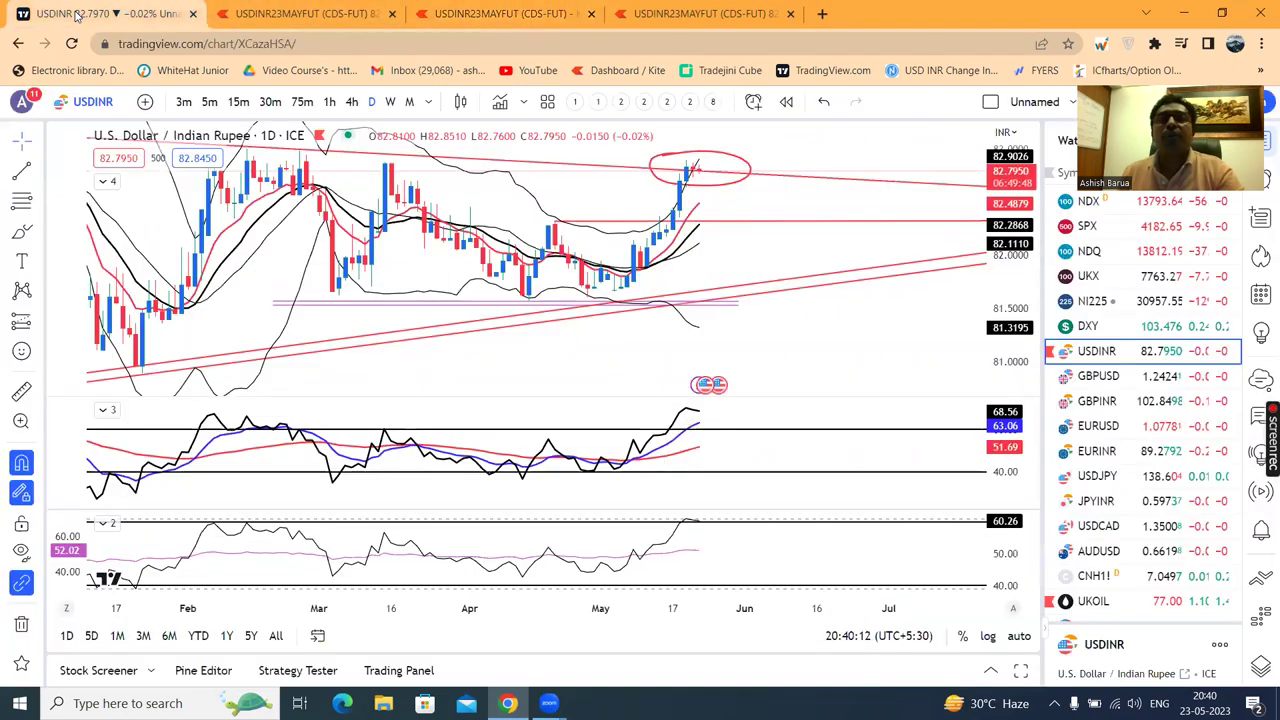
scroll(832, 328, "down", 1)
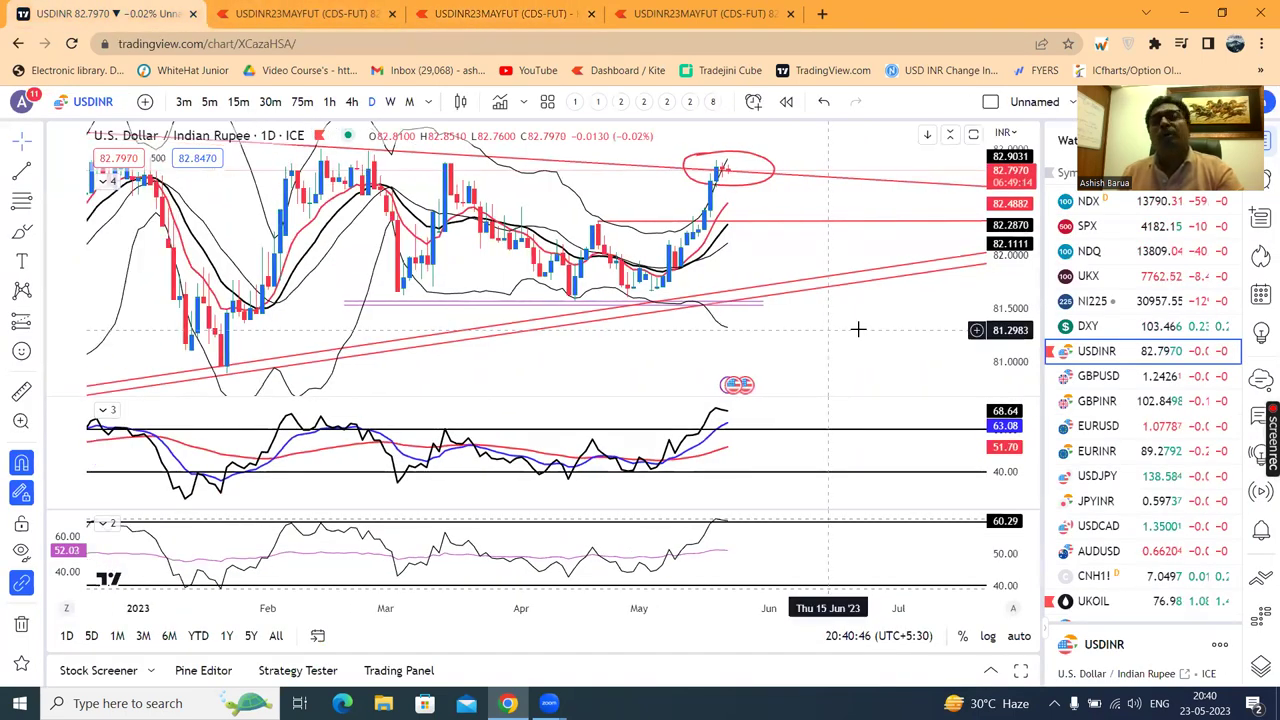
scroll(858, 329, "down", 1)
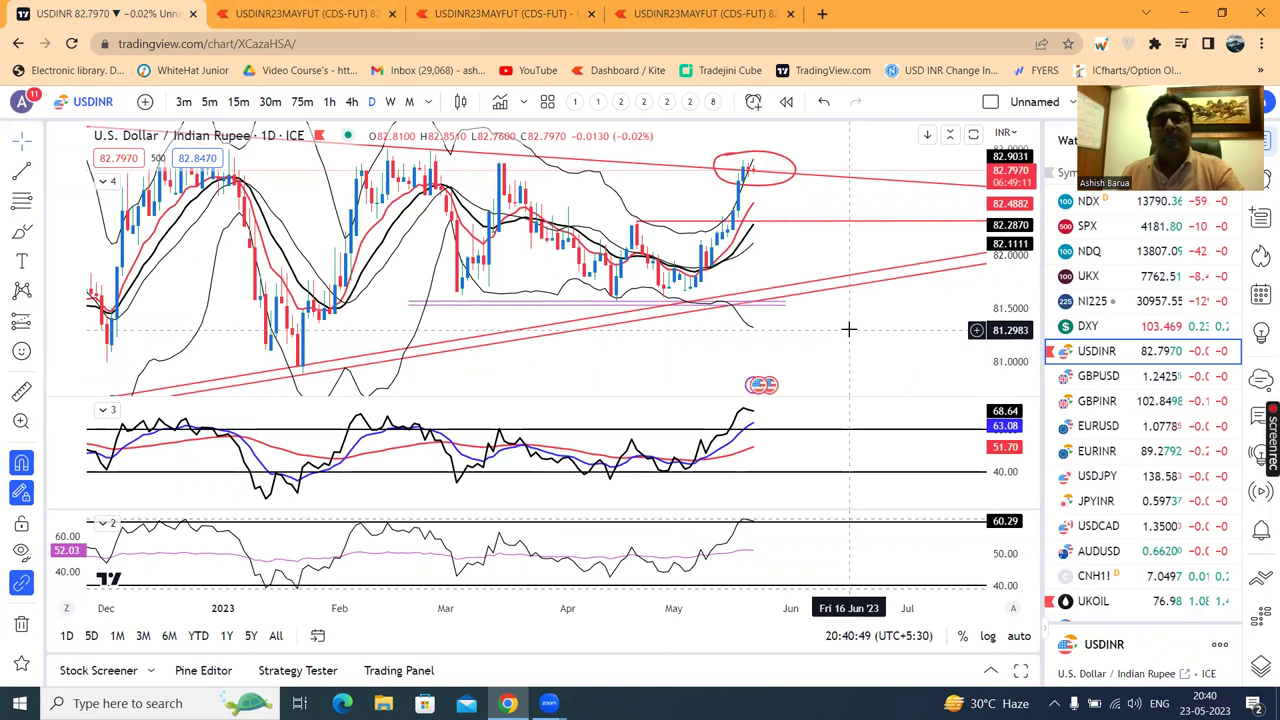
scroll(848, 329, "up", 1)
left_click_drag(886, 343, 918, 345)
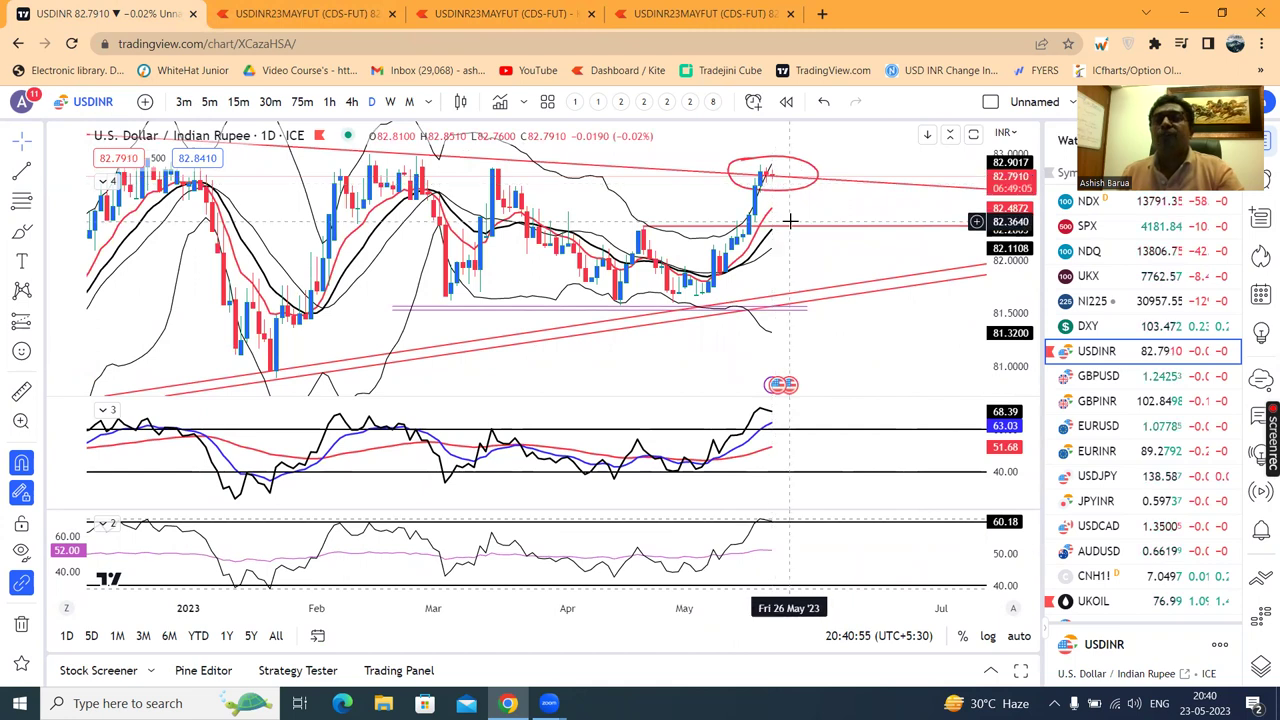
left_click(1128, 326)
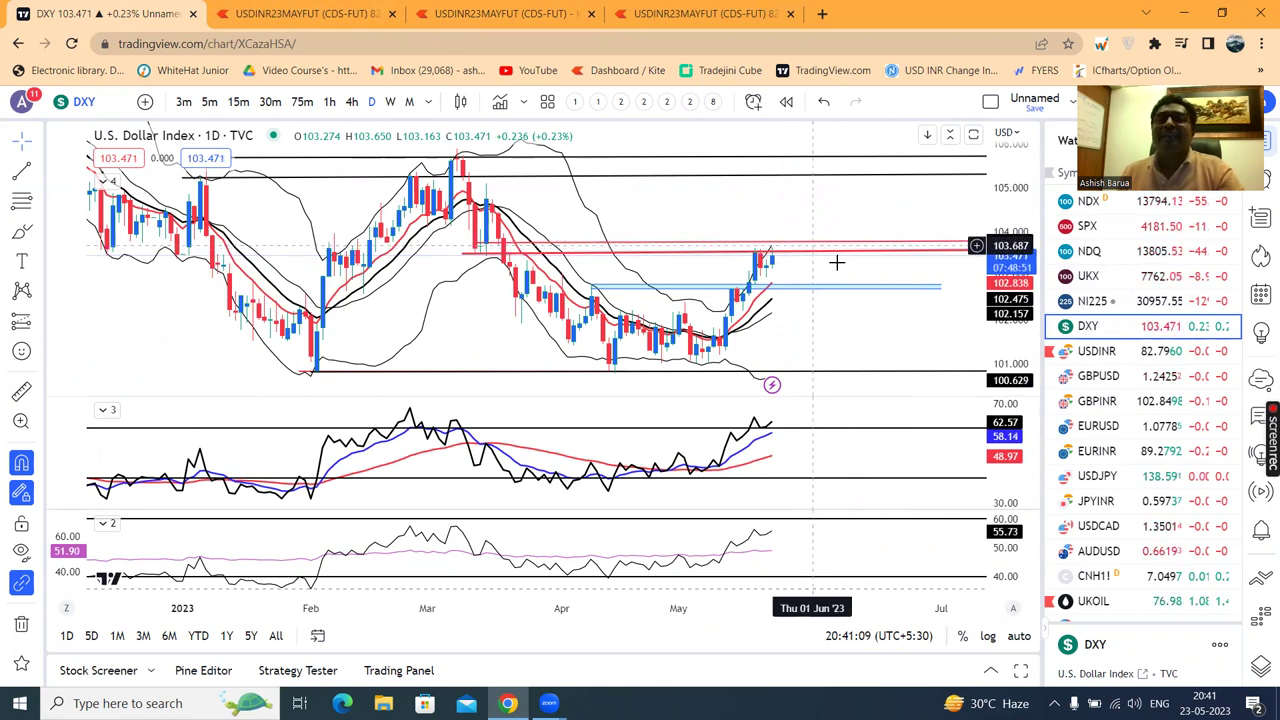
Switch TradingView back to the USDINR daily chart, zoom out, then return to Kite
scroll(846, 343, "up", 1)
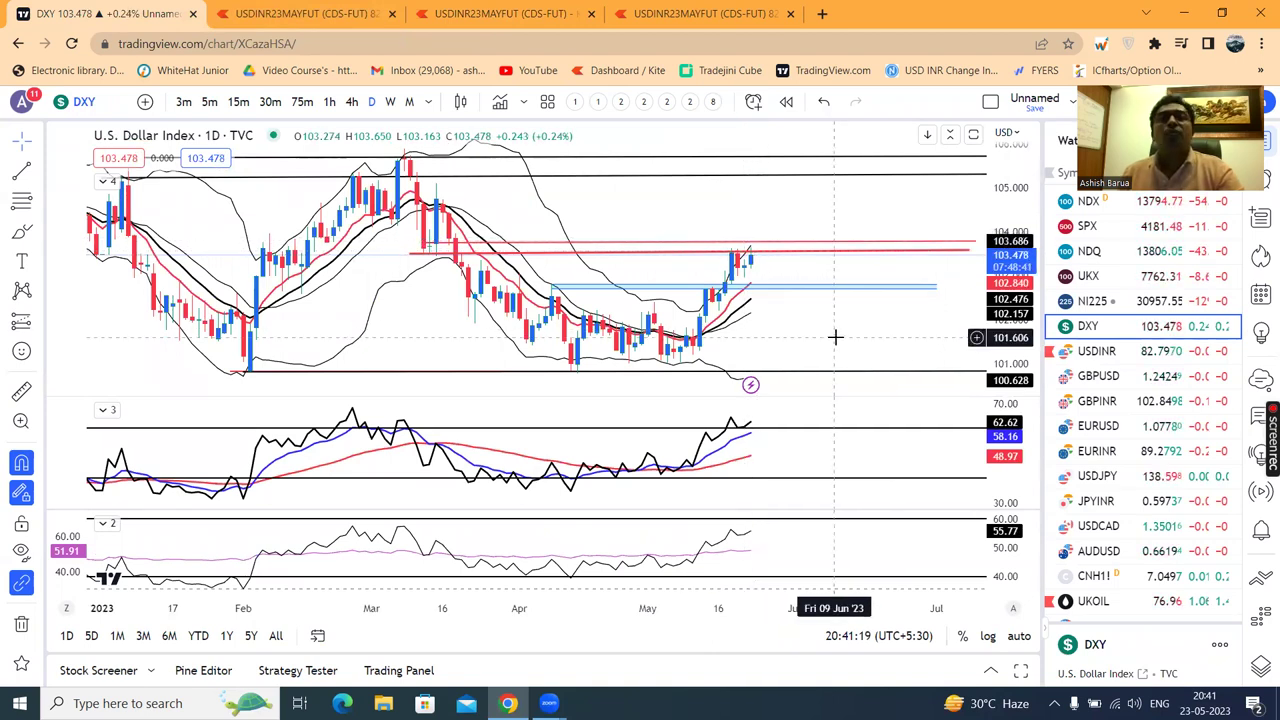
key("Down")
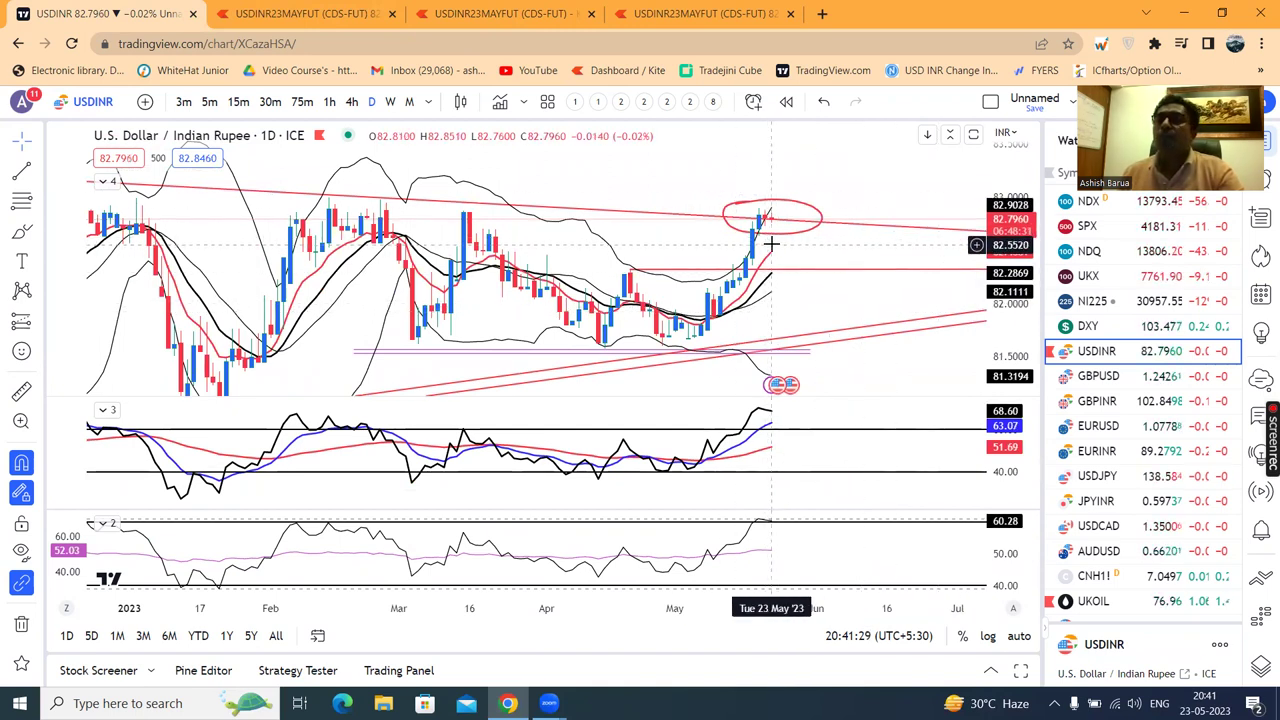
scroll(809, 255, "down", 1)
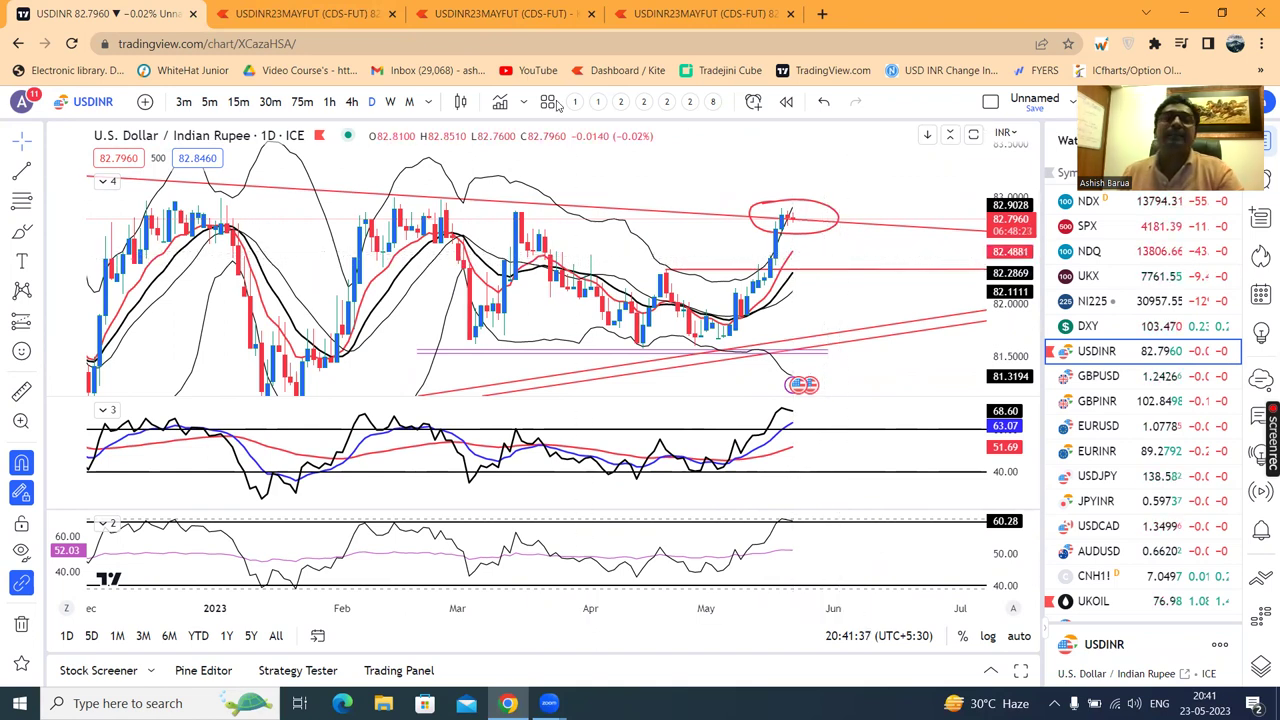
left_click(493, 14)
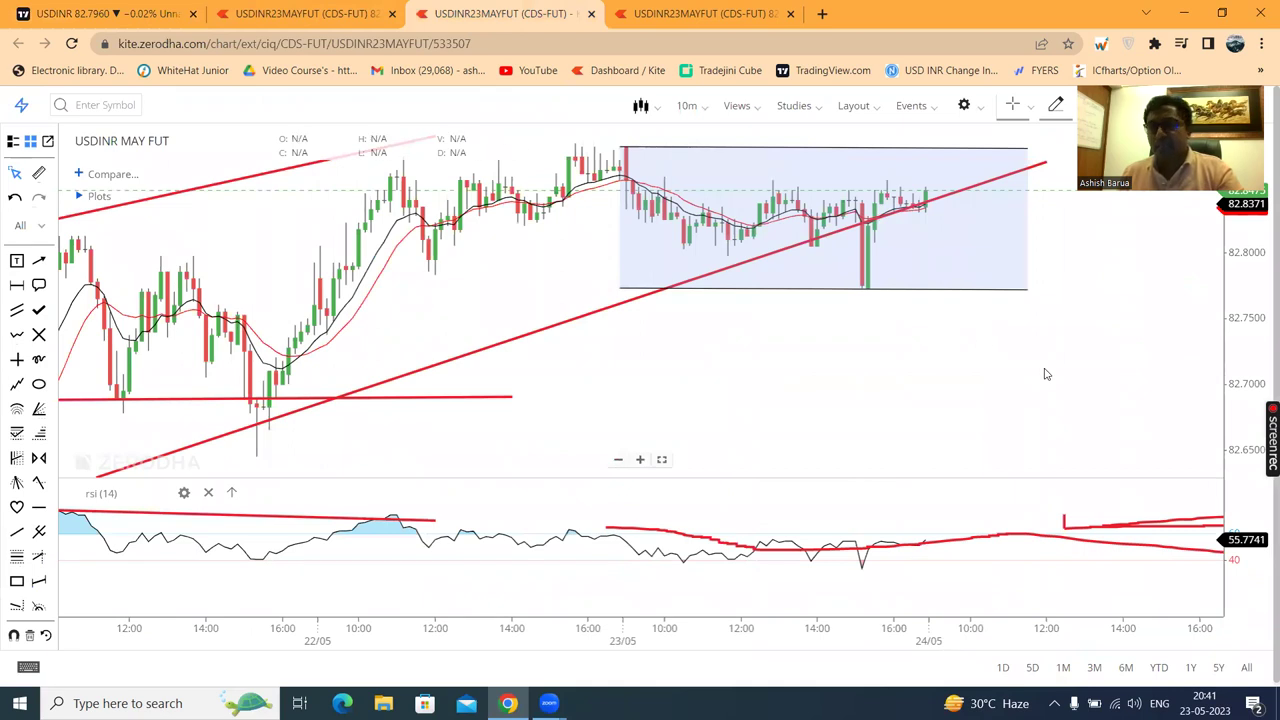
Pan the 10-minute chart to later times, then move to the hourly futures chart tab
left_click_drag(1044, 374, 911, 372)
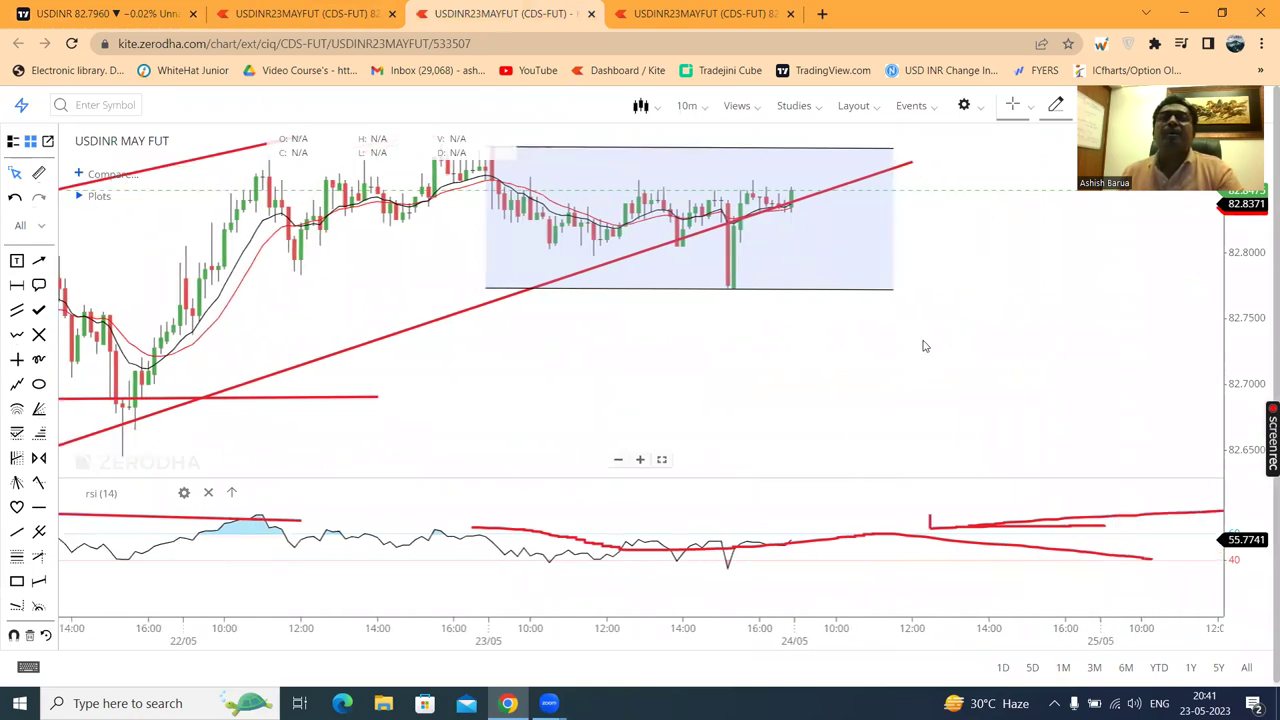
scroll(924, 346, "down", 2)
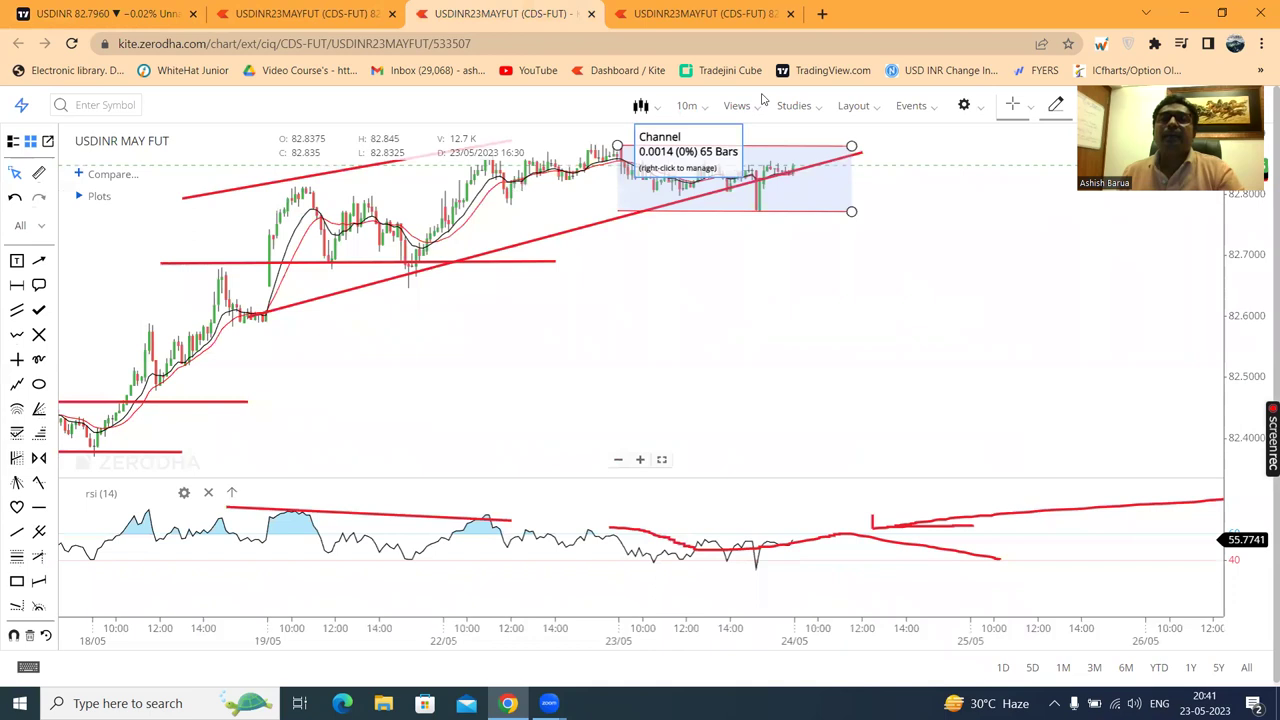
key("ctrl+Tab")
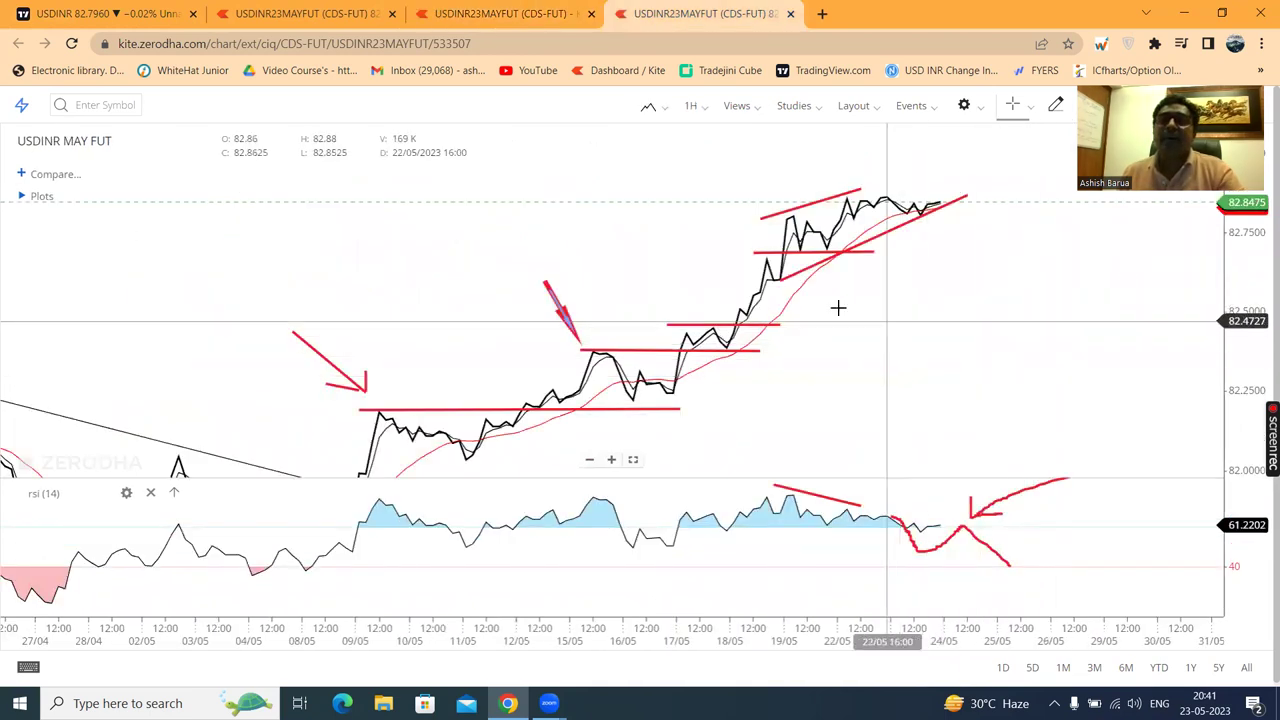
Delete the ma(3) and ma(21) studies and reframe the chart around the whole rally
right_click(768, 290)
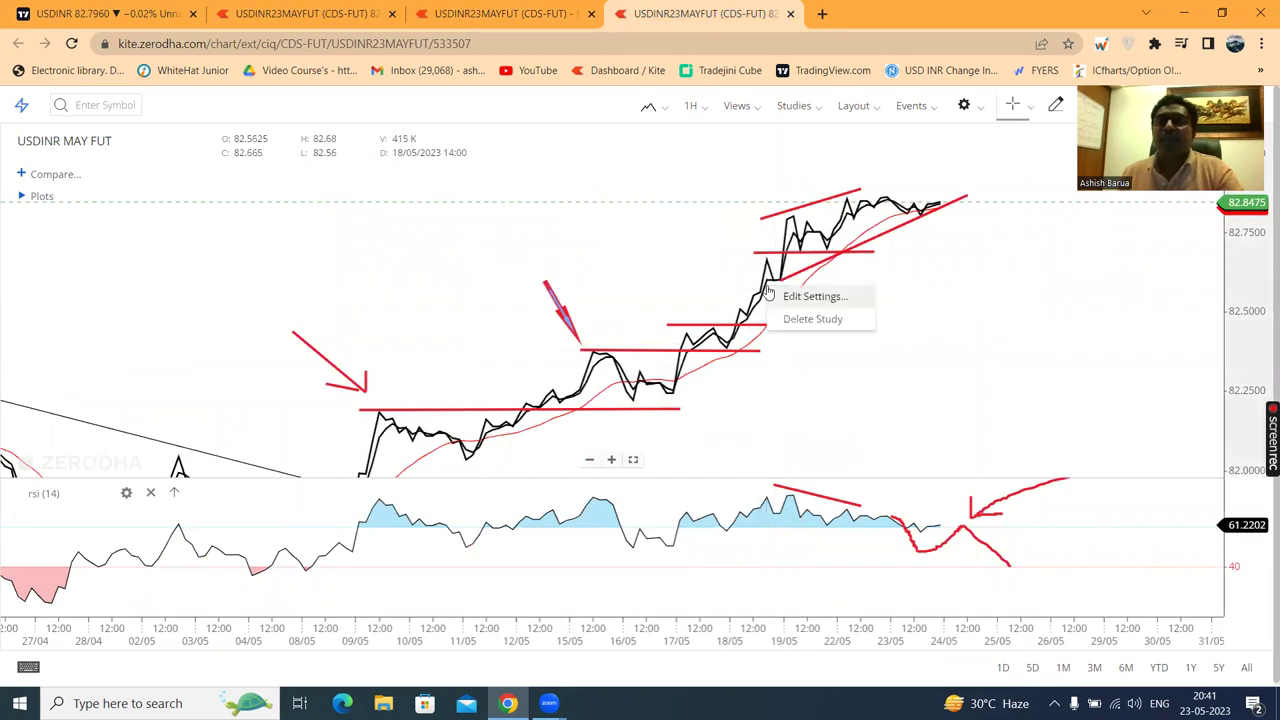
left_click(812, 318)
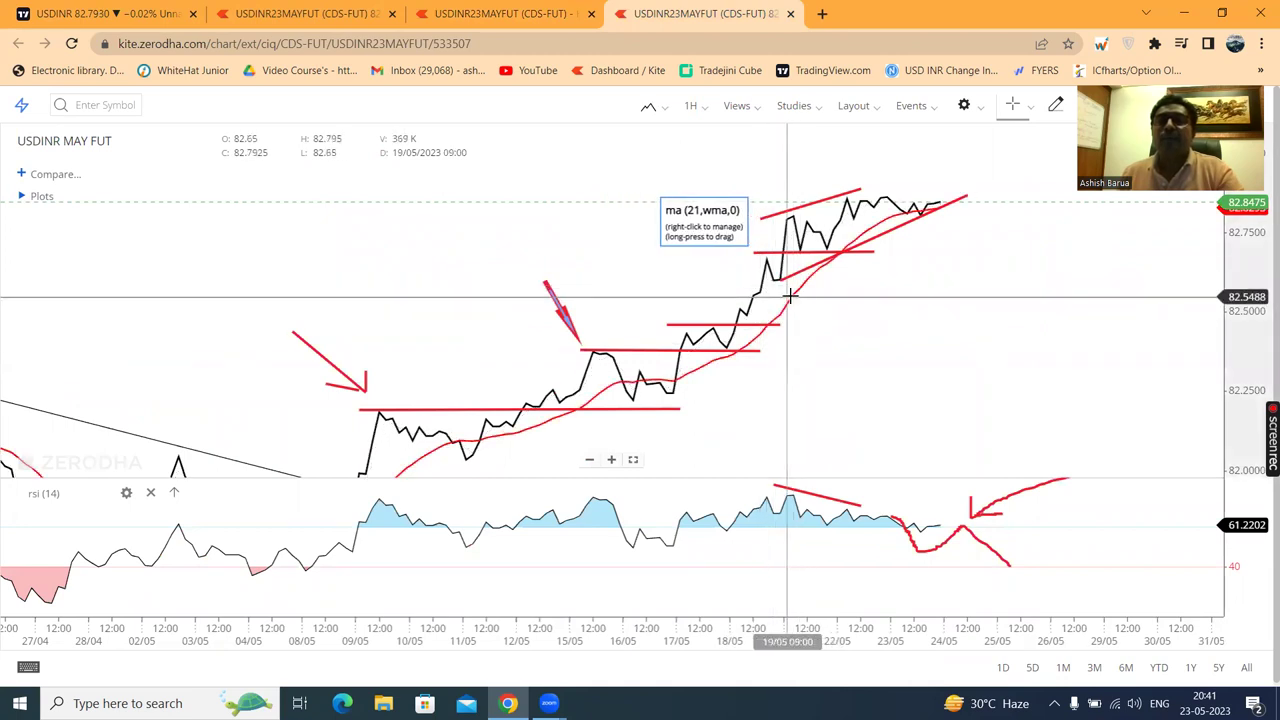
right_click(776, 290)
left_click(818, 329)
scroll(1011, 329, "down", 5)
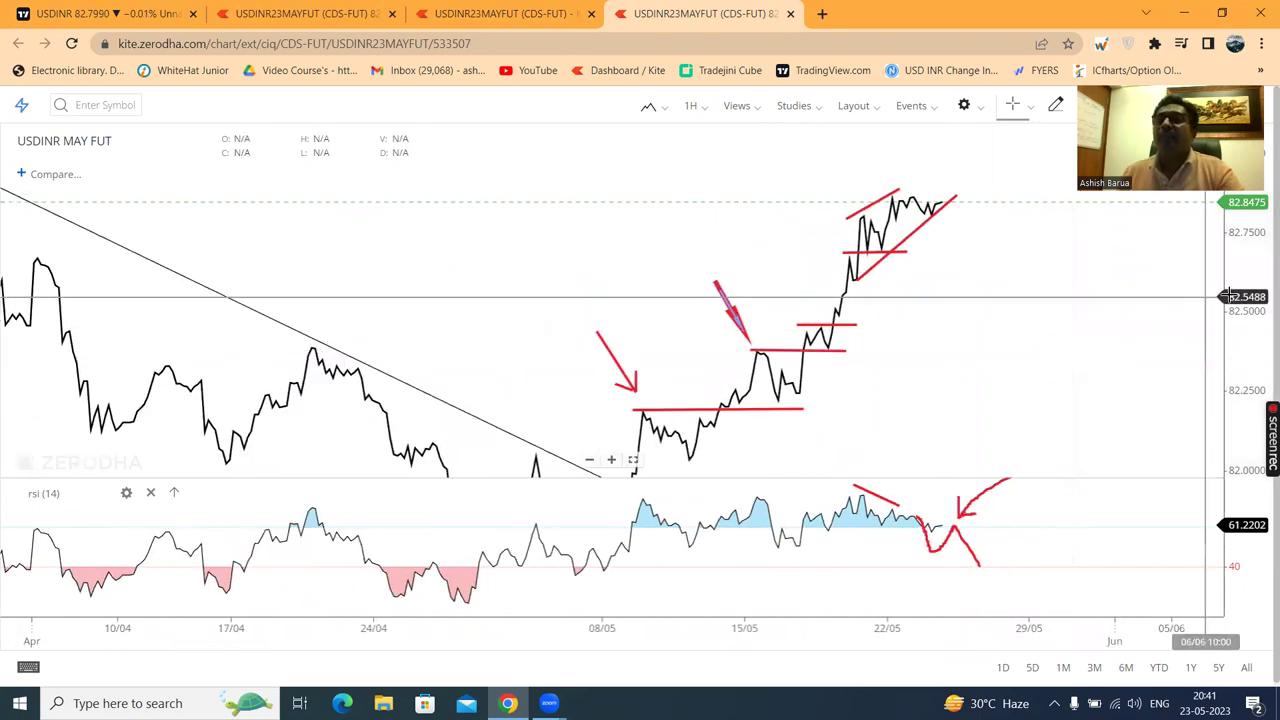
left_click_drag(1031, 359, 958, 320)
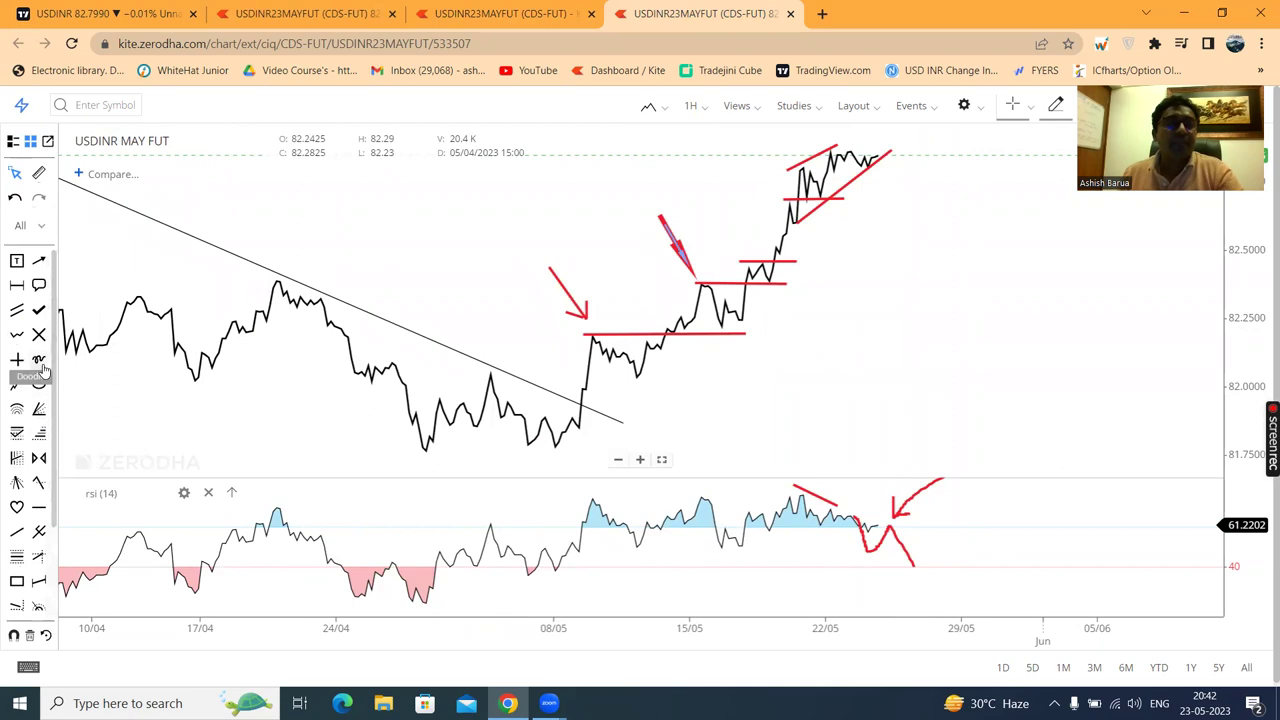
Sketch freehand projection strokes beyond the latest candle, then close the tools and stretch the RSI scale
left_click(38, 360)
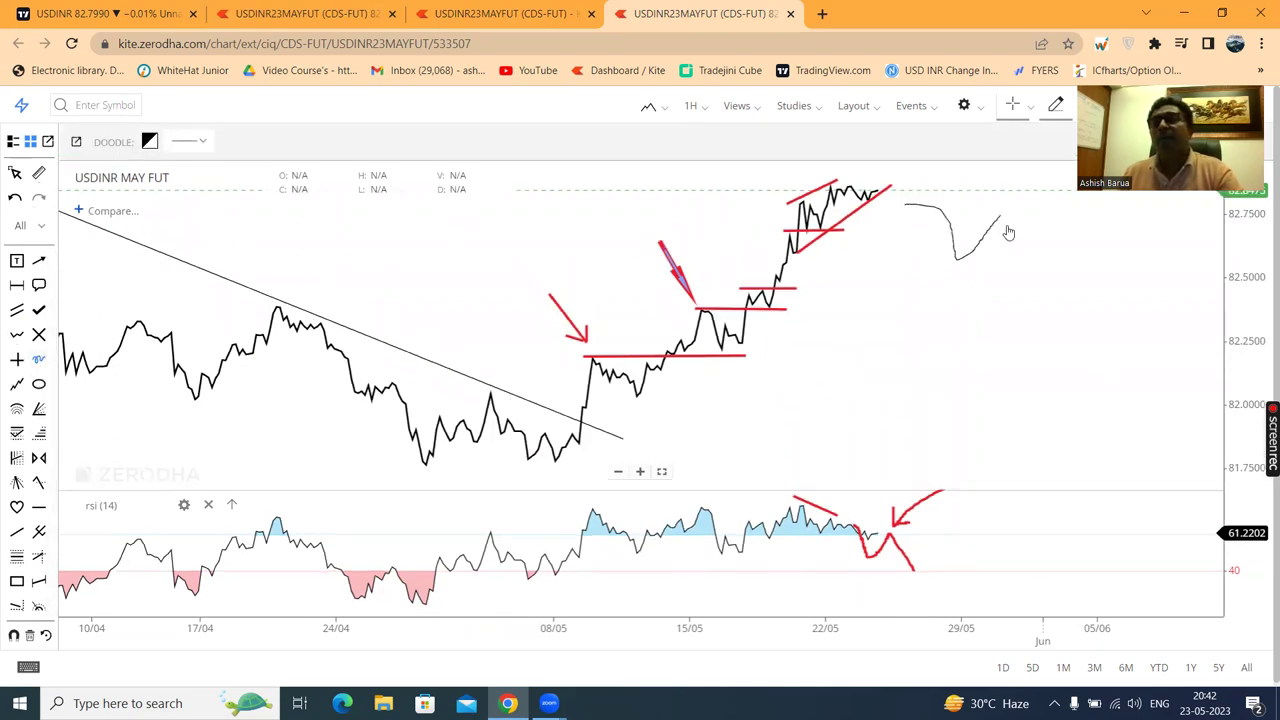
left_click_drag(1052, 301, 1052, 298)
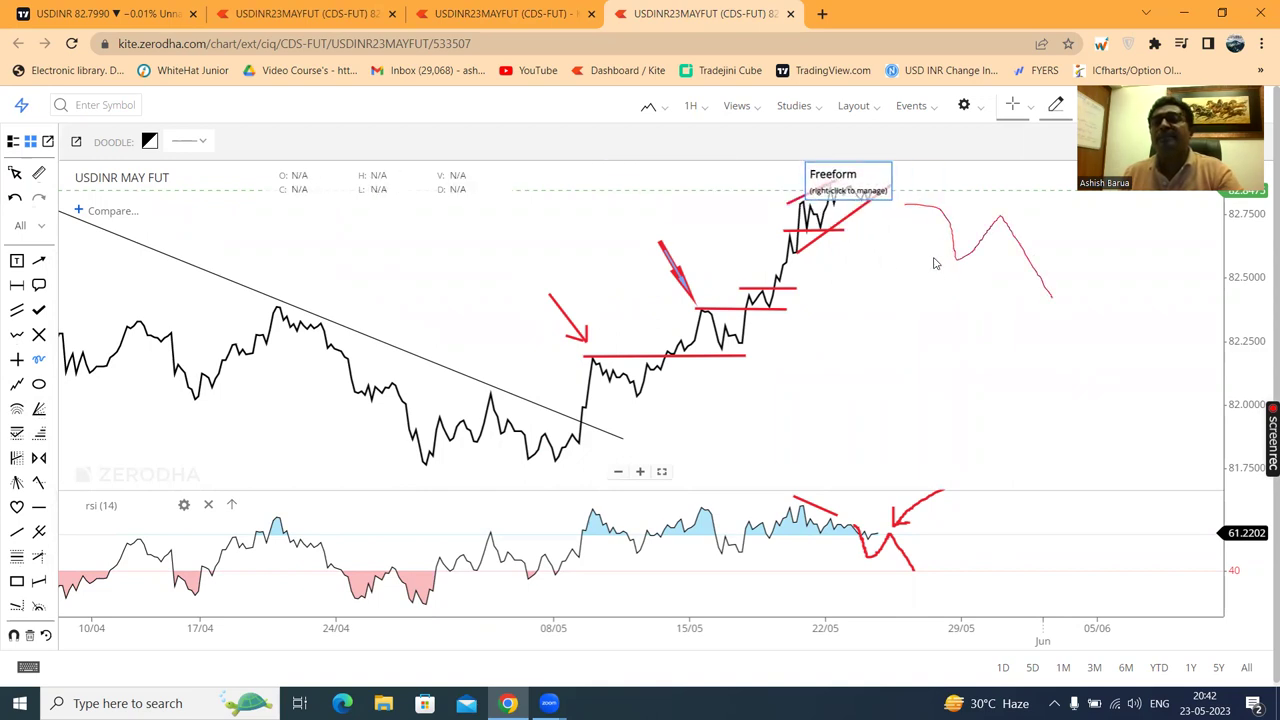
left_click_drag(941, 263, 1035, 266)
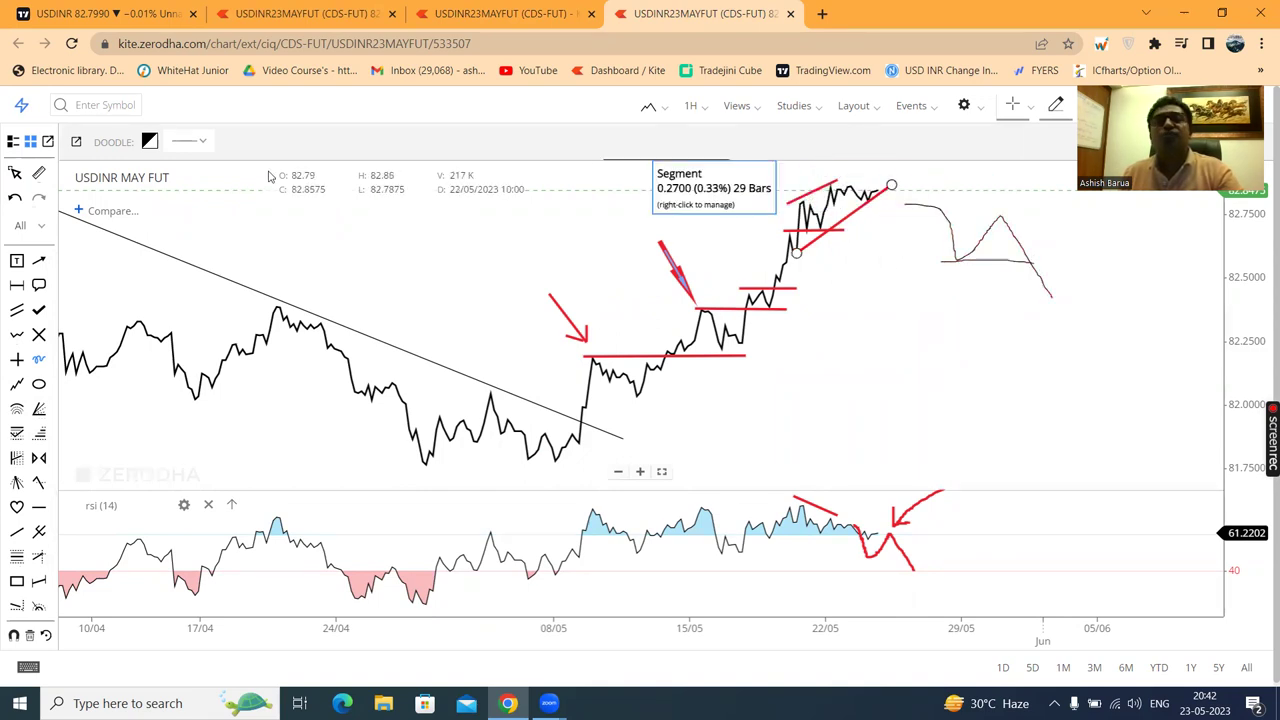
left_click(16, 174)
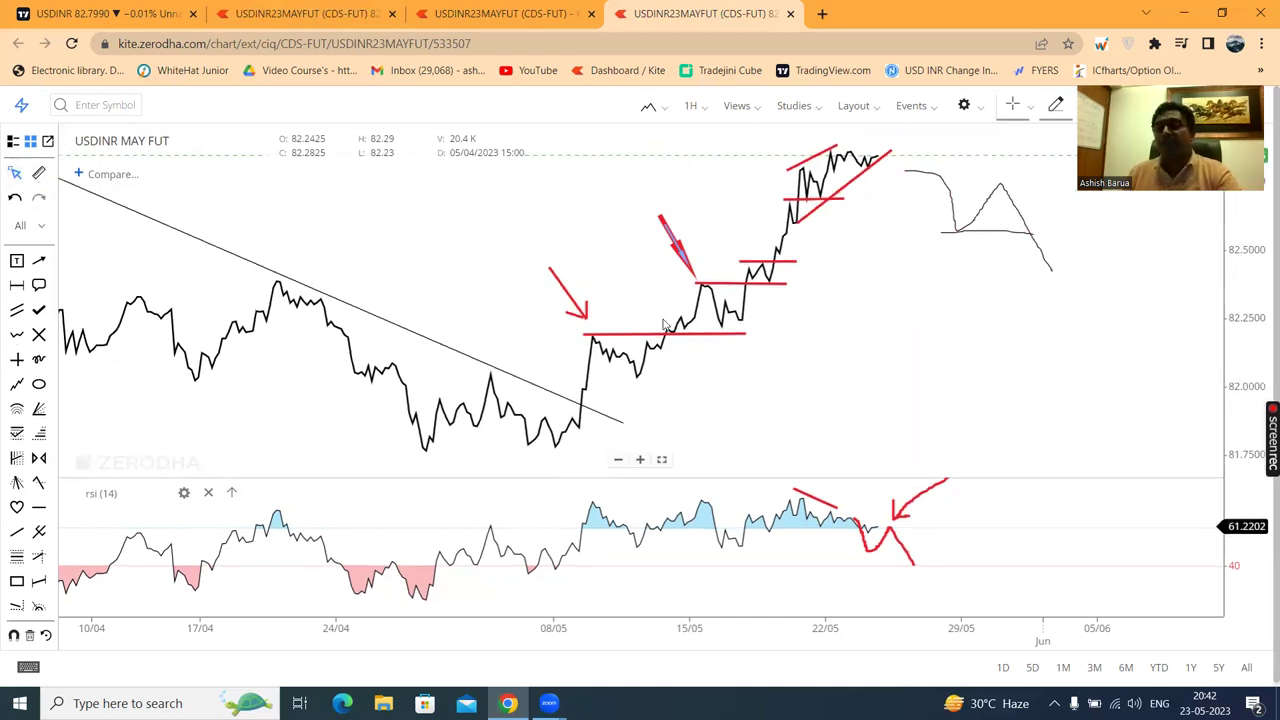
left_click_drag(1255, 589, 1249, 557)
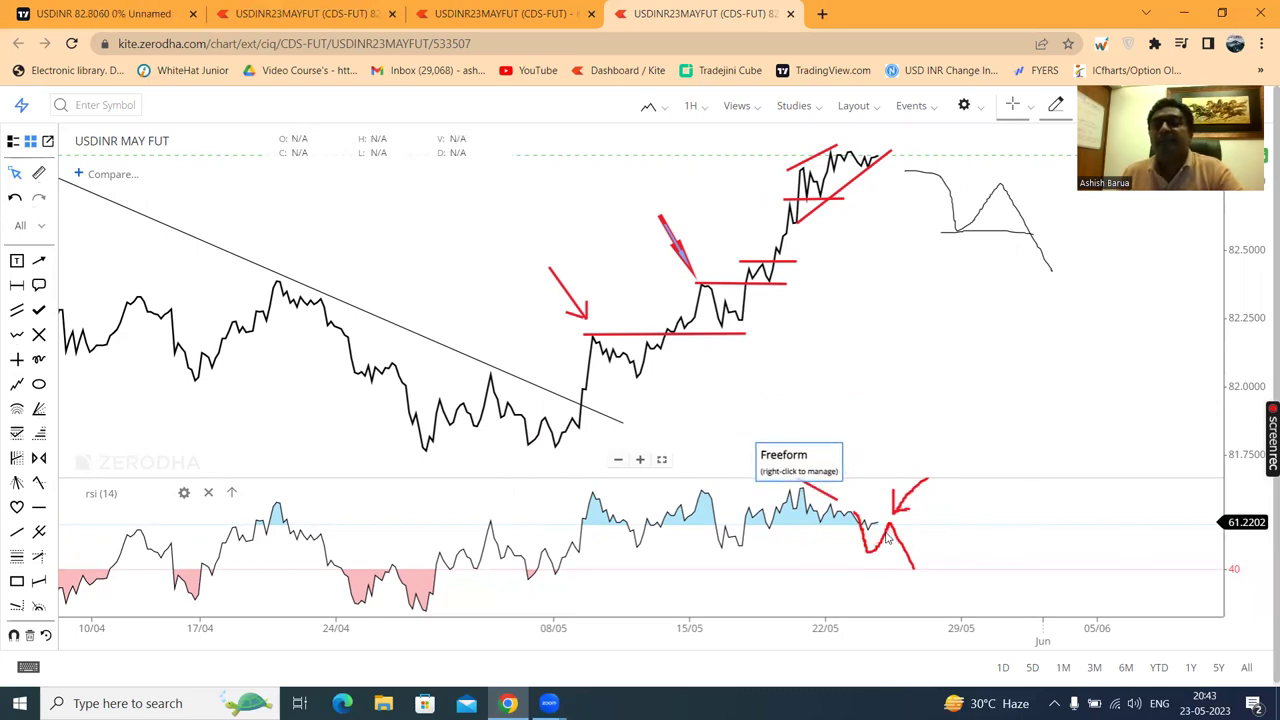
Shift the red RSI projection right, redraw its arrow, and enlarge the RSI pane
left_click_drag(890, 537, 913, 540)
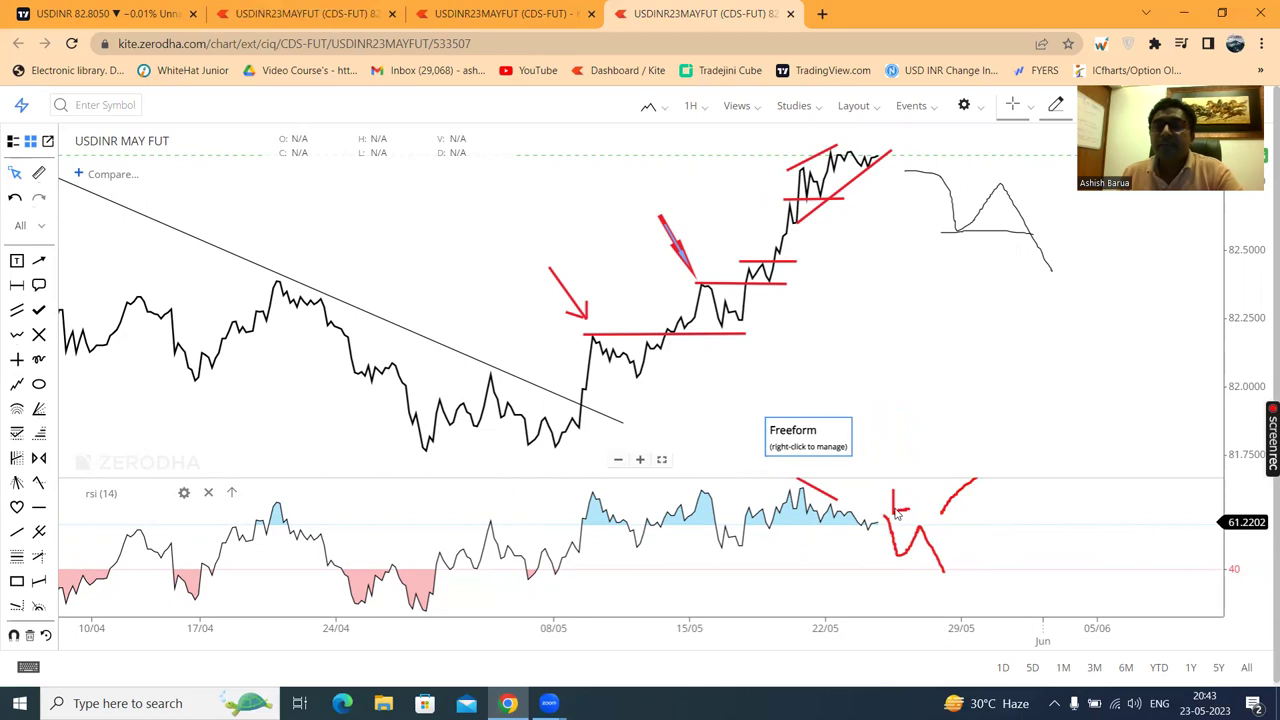
left_click_drag(956, 506, 937, 520)
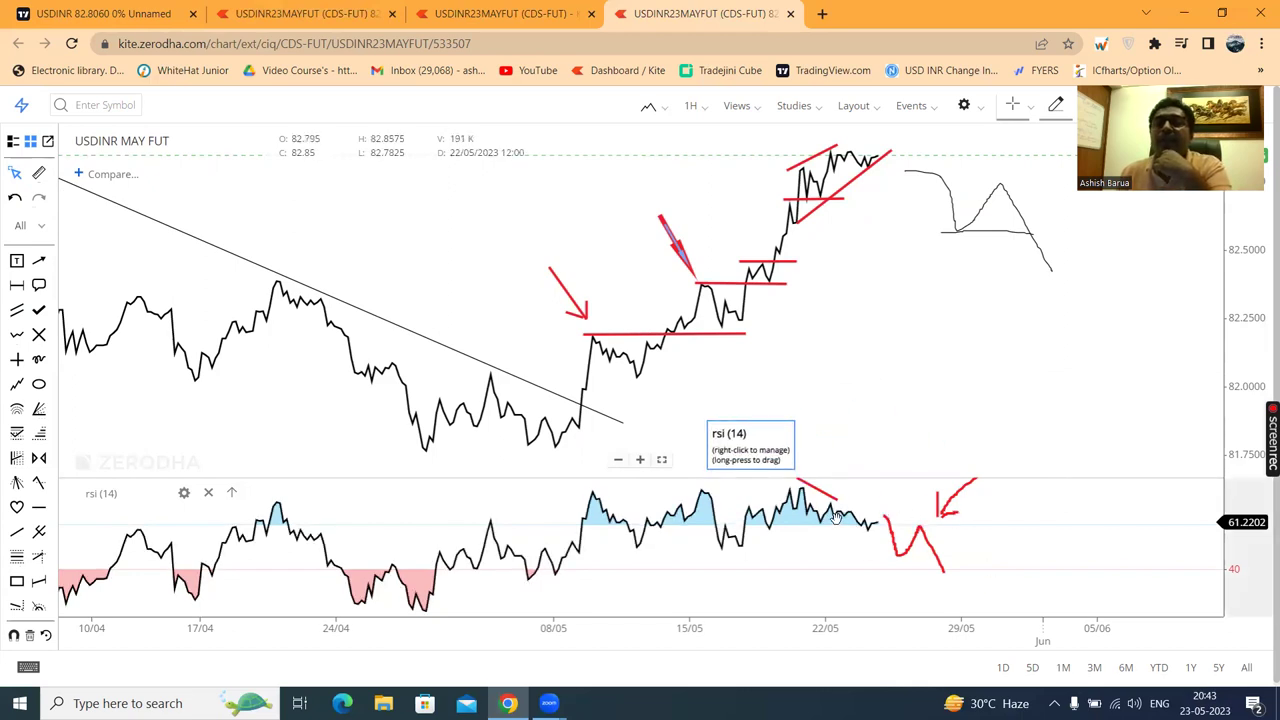
left_click_drag(1057, 470, 1052, 410)
Restore the price chart's height, zoom out, and check the top trendline's measurement
scroll(1104, 549, "up", 5)
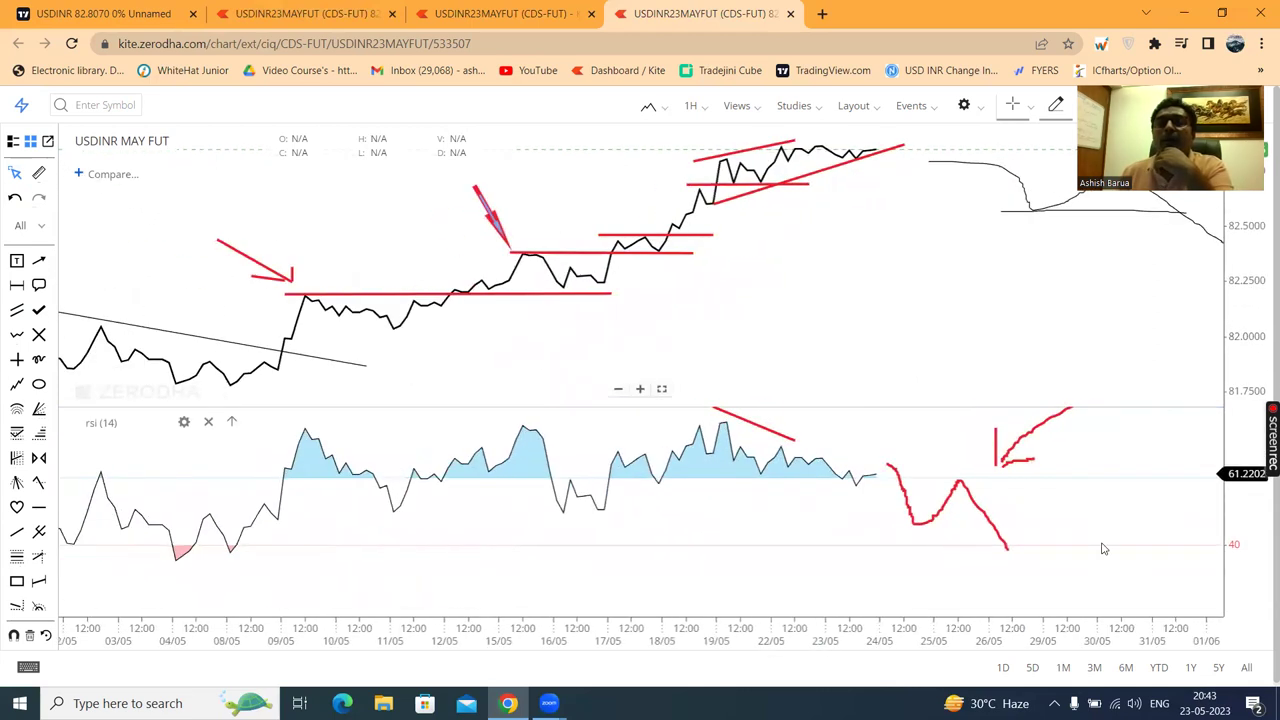
scroll(1100, 543, "down", 3)
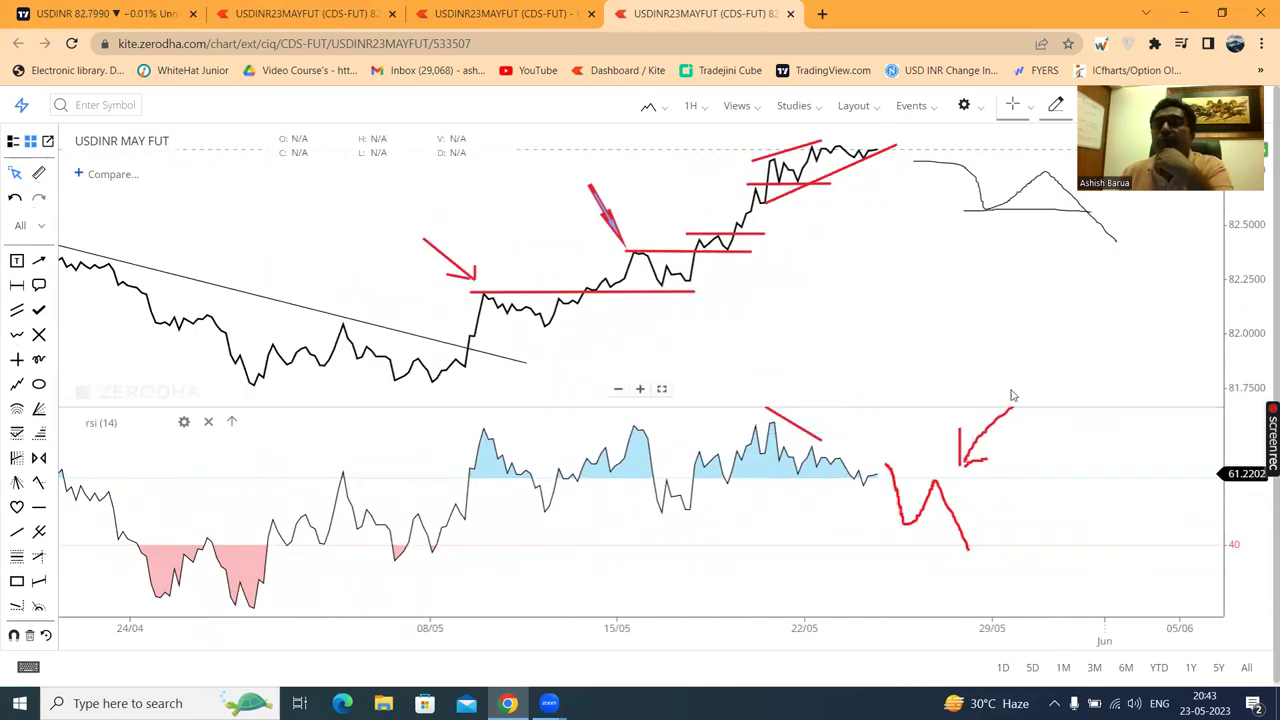
left_click_drag(1023, 407, 1024, 455)
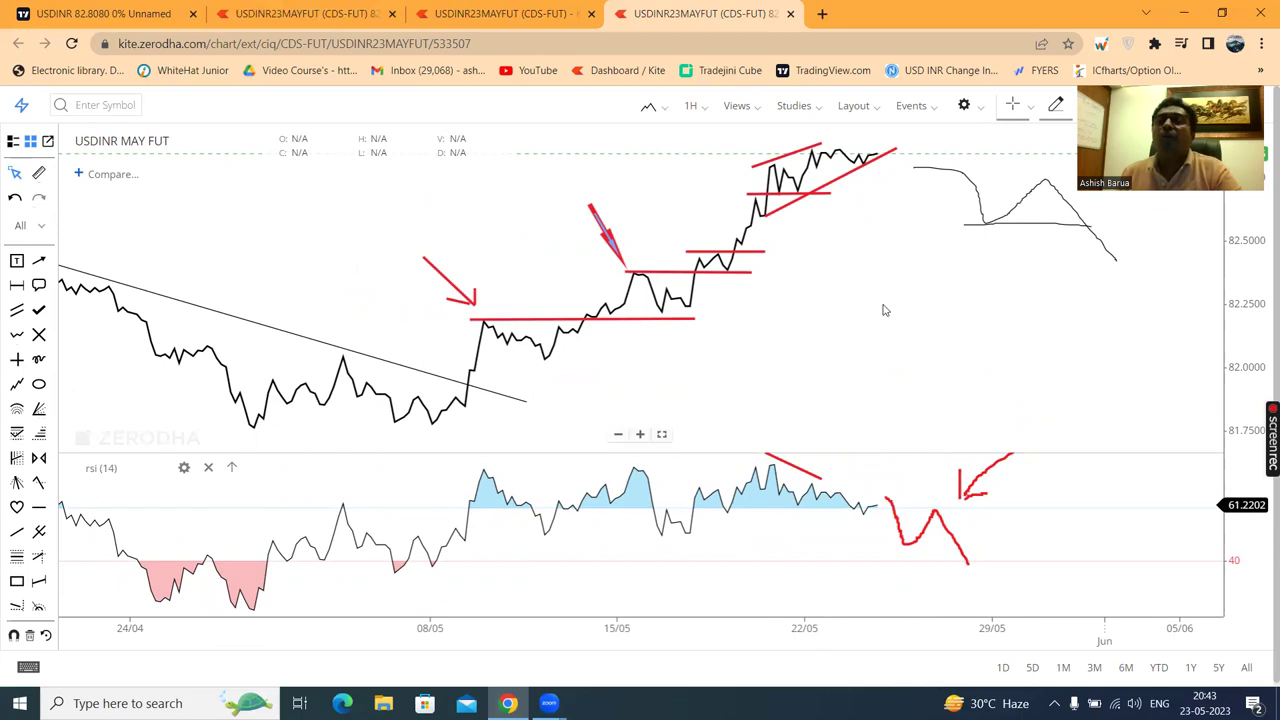
scroll(876, 320, "down", 3)
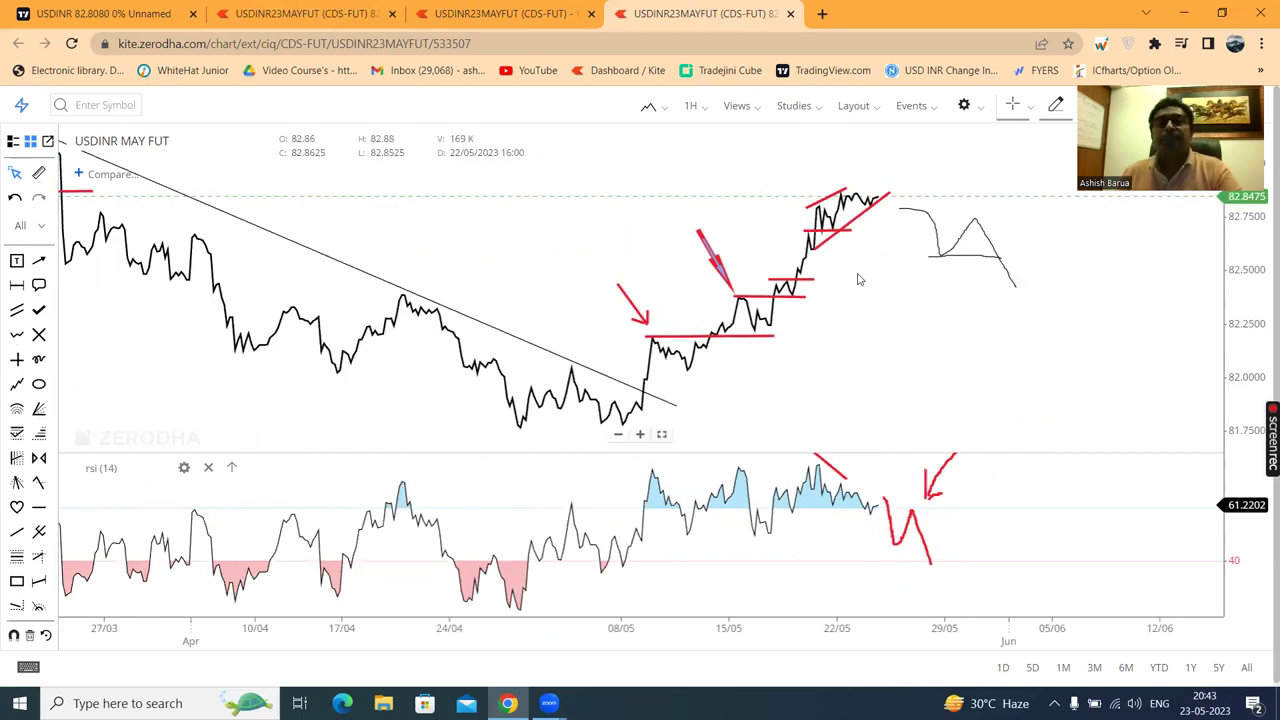
left_click(805, 208)
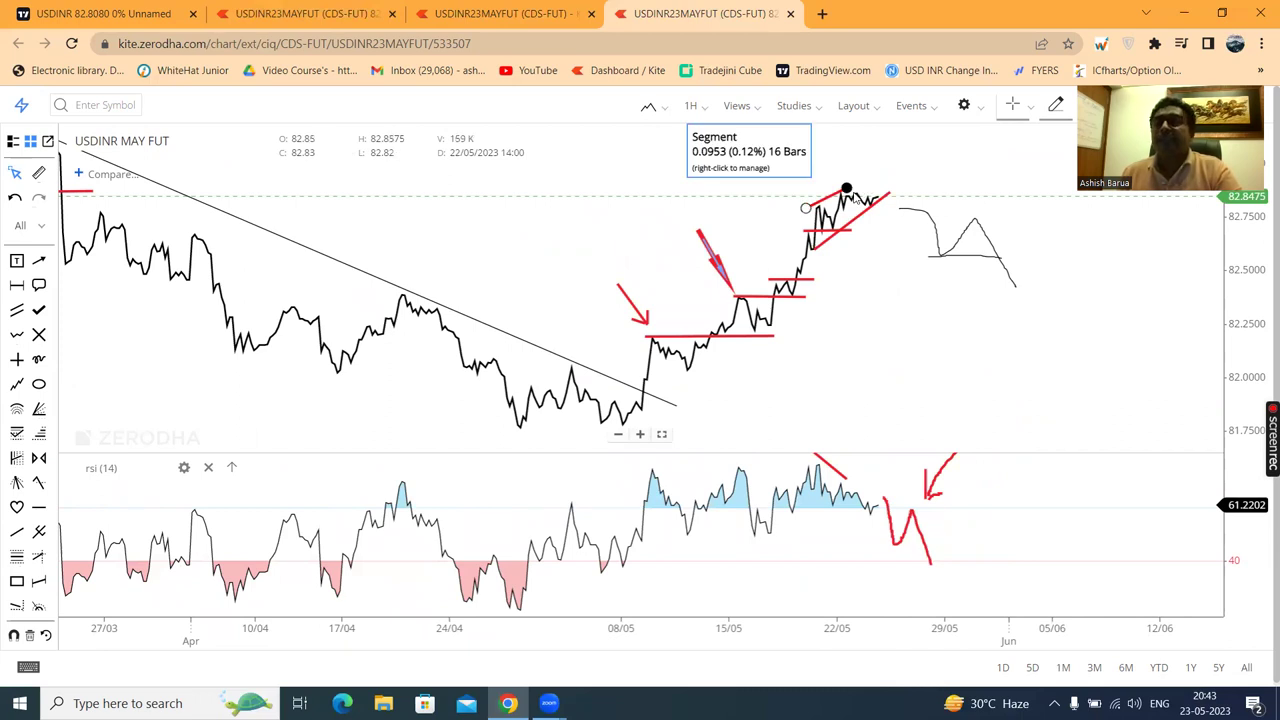
left_click(848, 190)
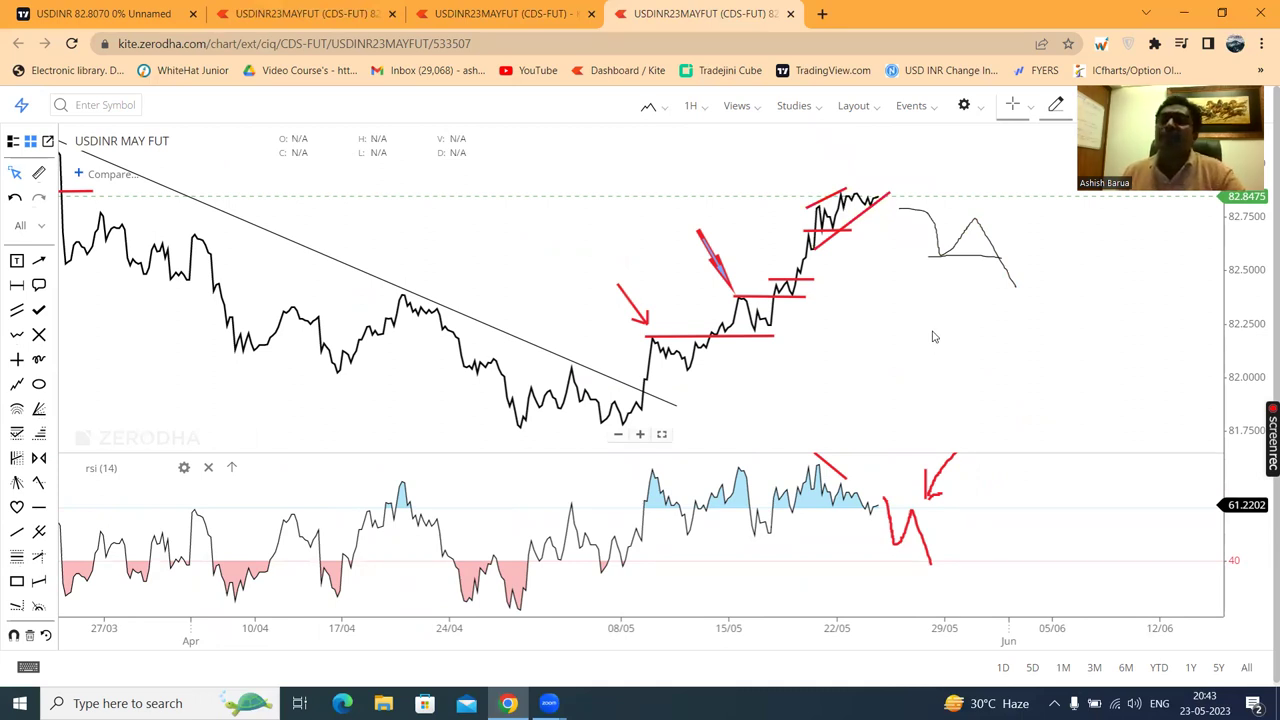
left_click(55, 14)
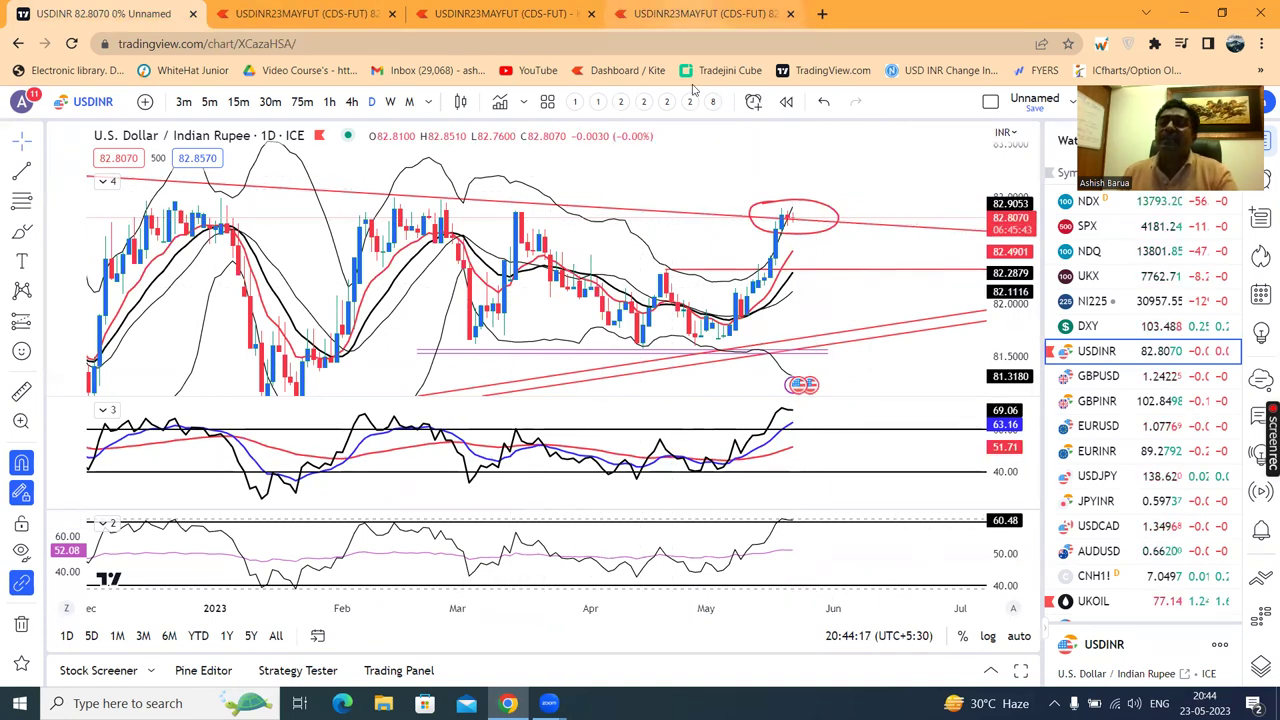
left_click(703, 13)
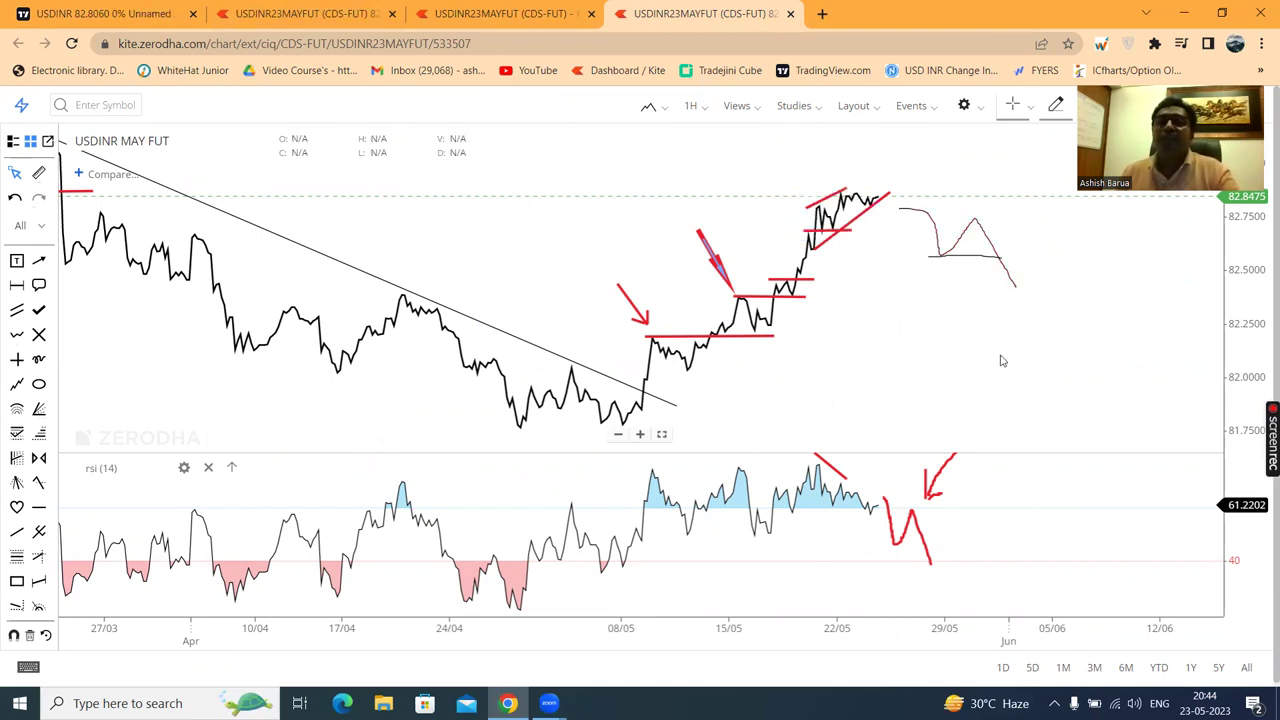
Zoom the hourly chart, glance at the TradingView daily tab, then open the 10-minute chart
scroll(997, 360, "up", 2)
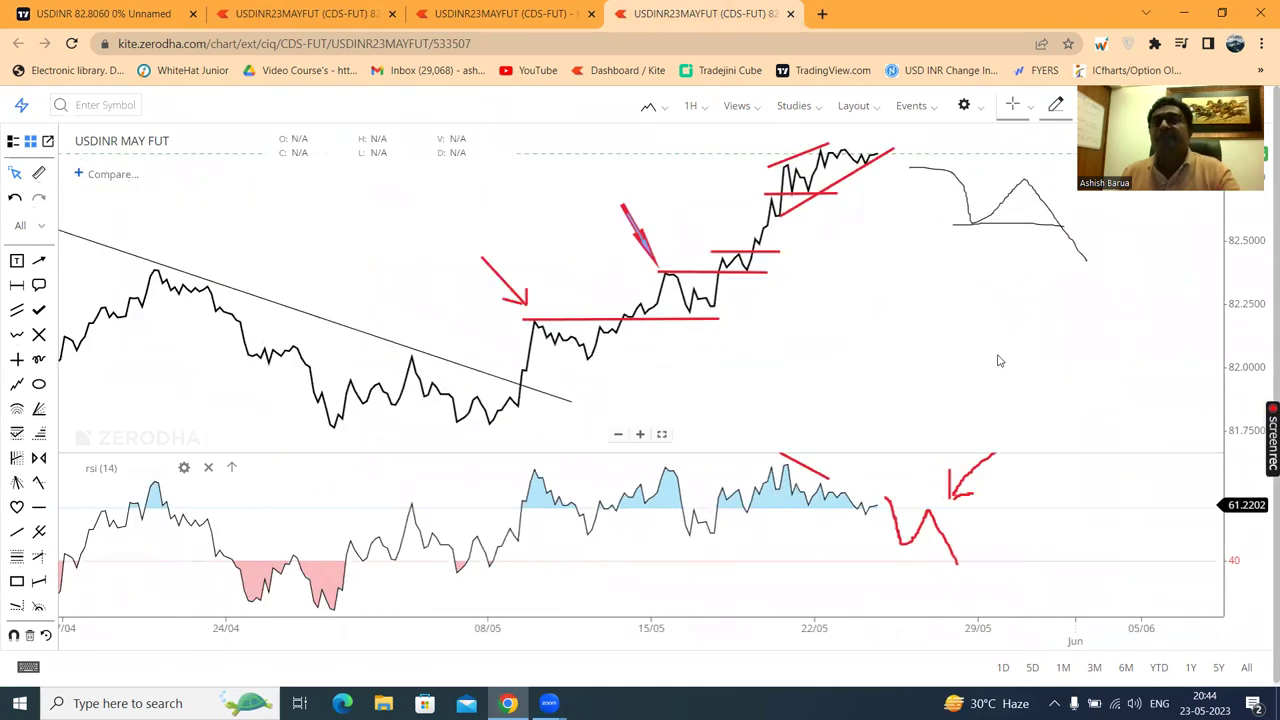
scroll(997, 360, "down", 2)
scroll(997, 360, "down", 1)
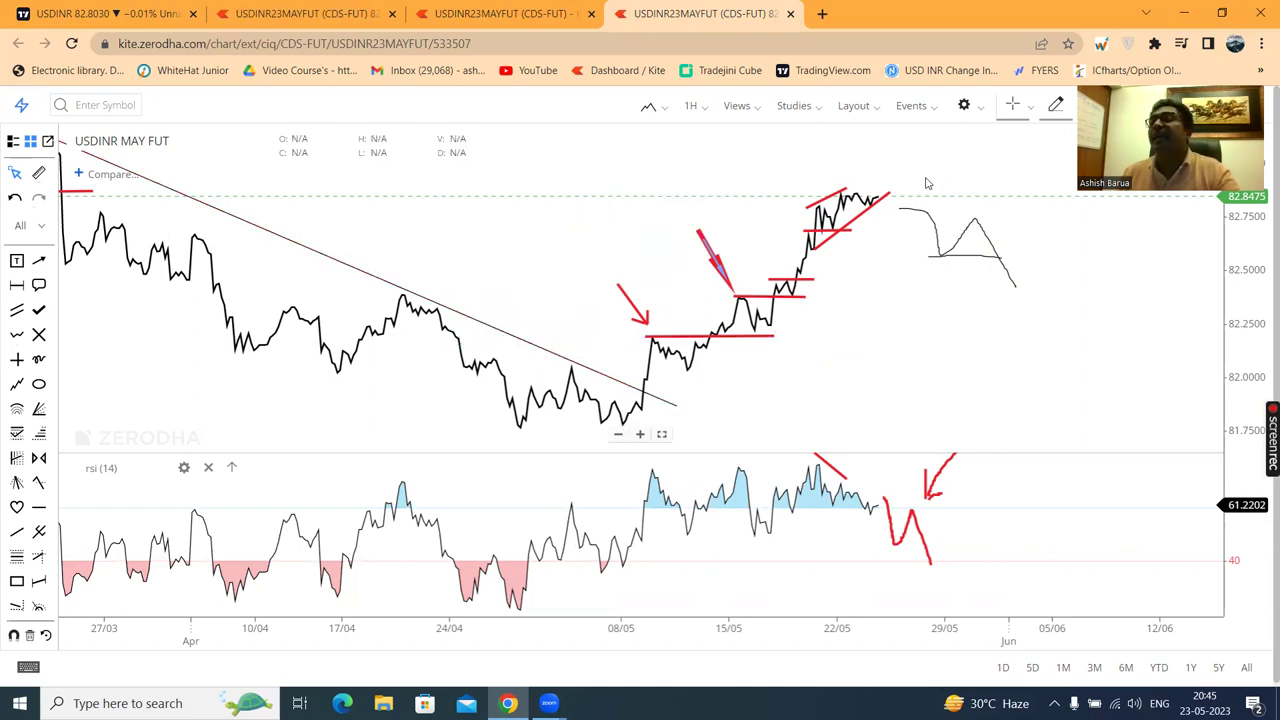
mouse_move(888, 191)
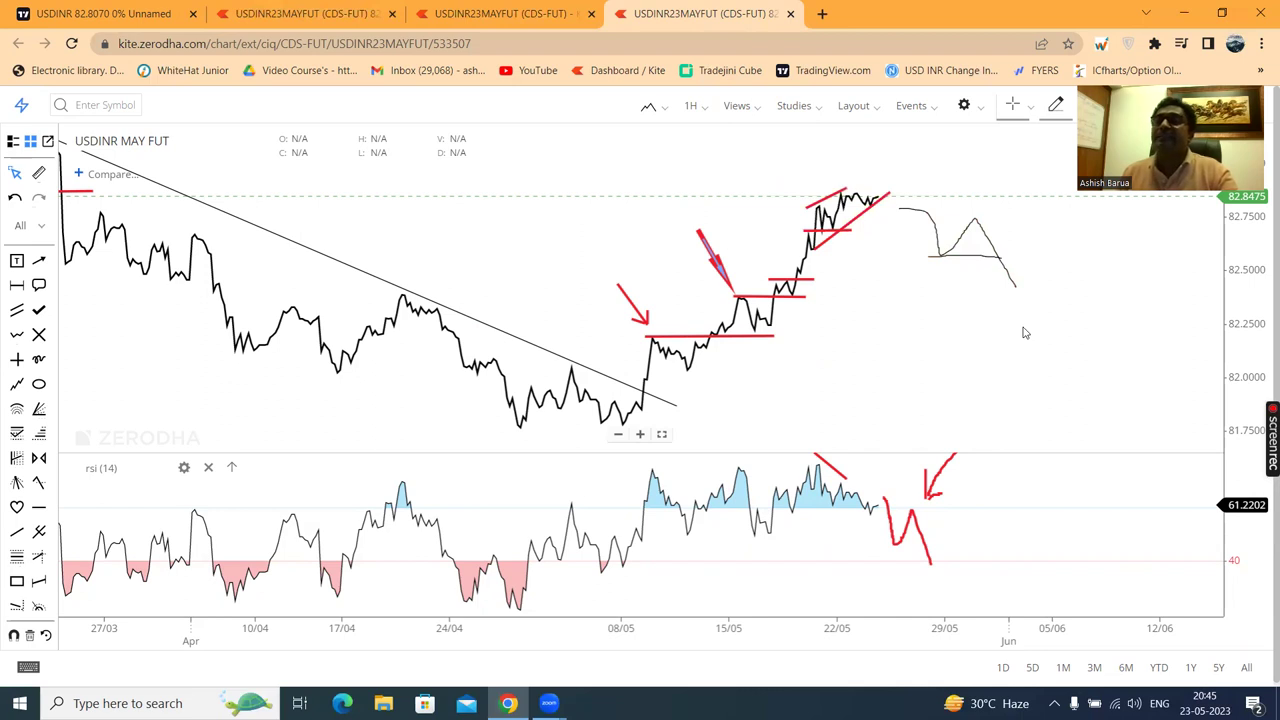
left_click(143, 15)
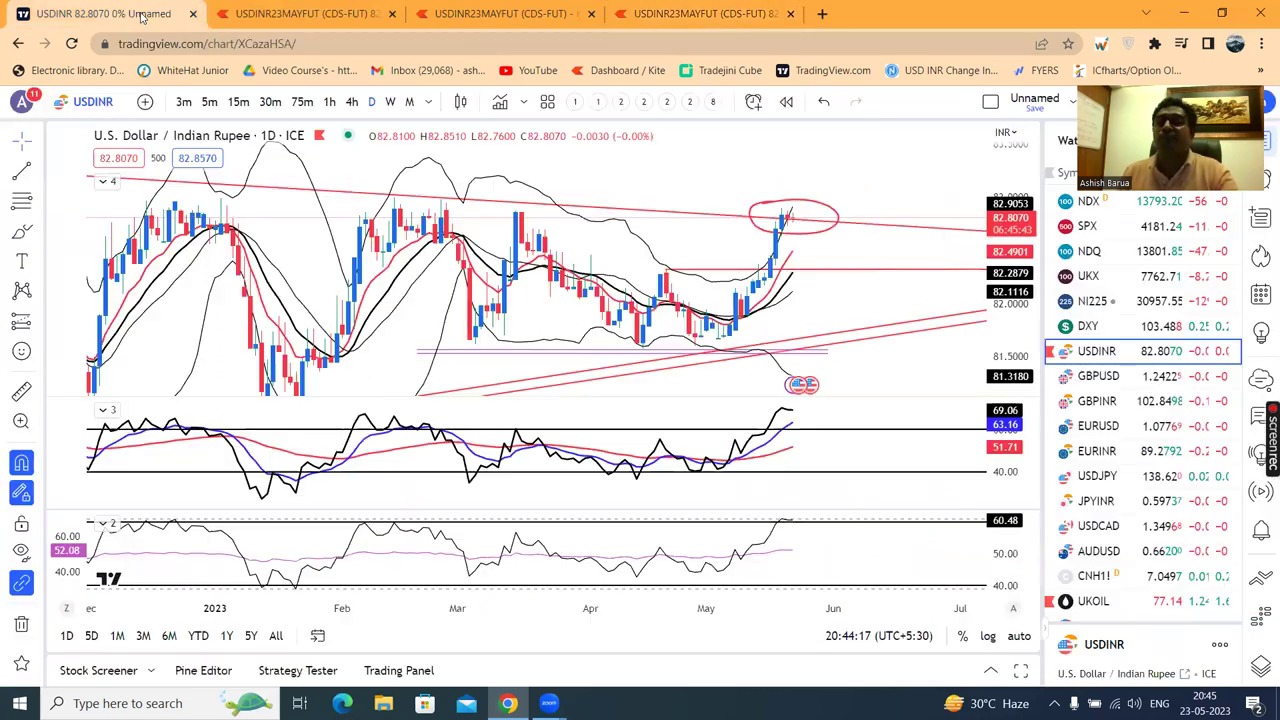
left_click(705, 14)
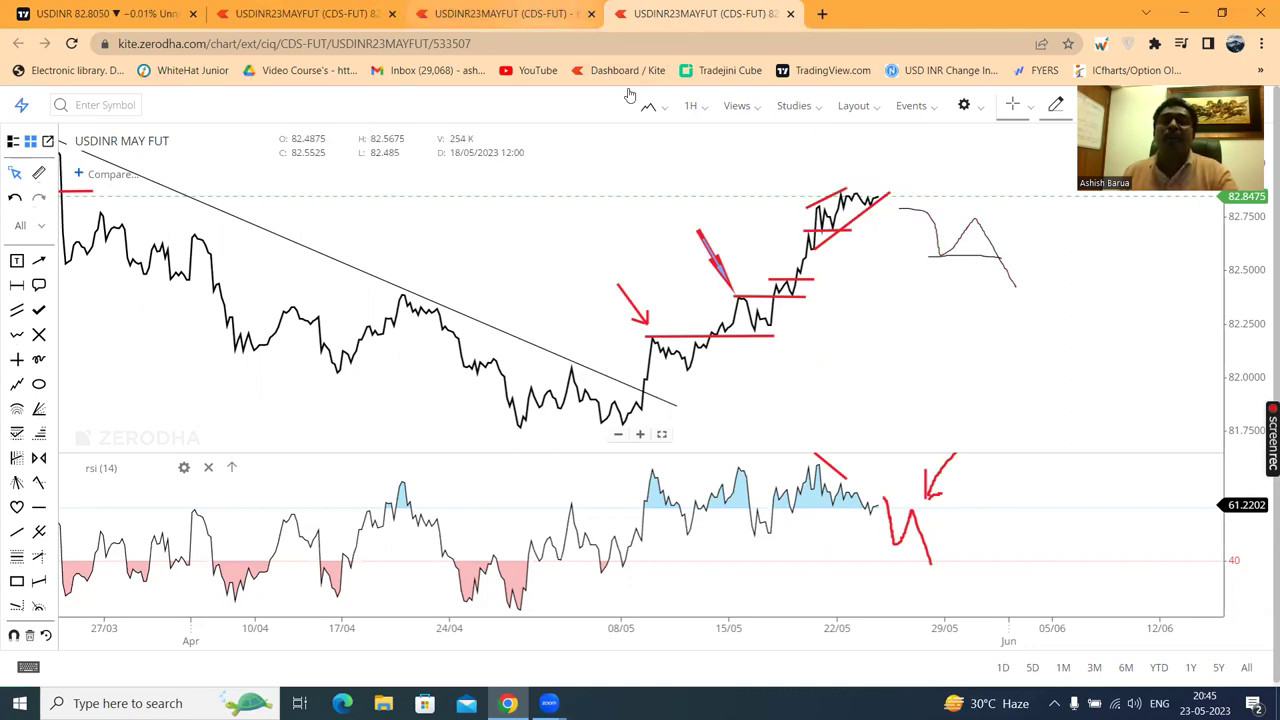
key("ctrl+Page_Up")
Nudge the rising trendline's start down and stretch its end right beyond the shaded box
scroll(843, 323, "left", 2)
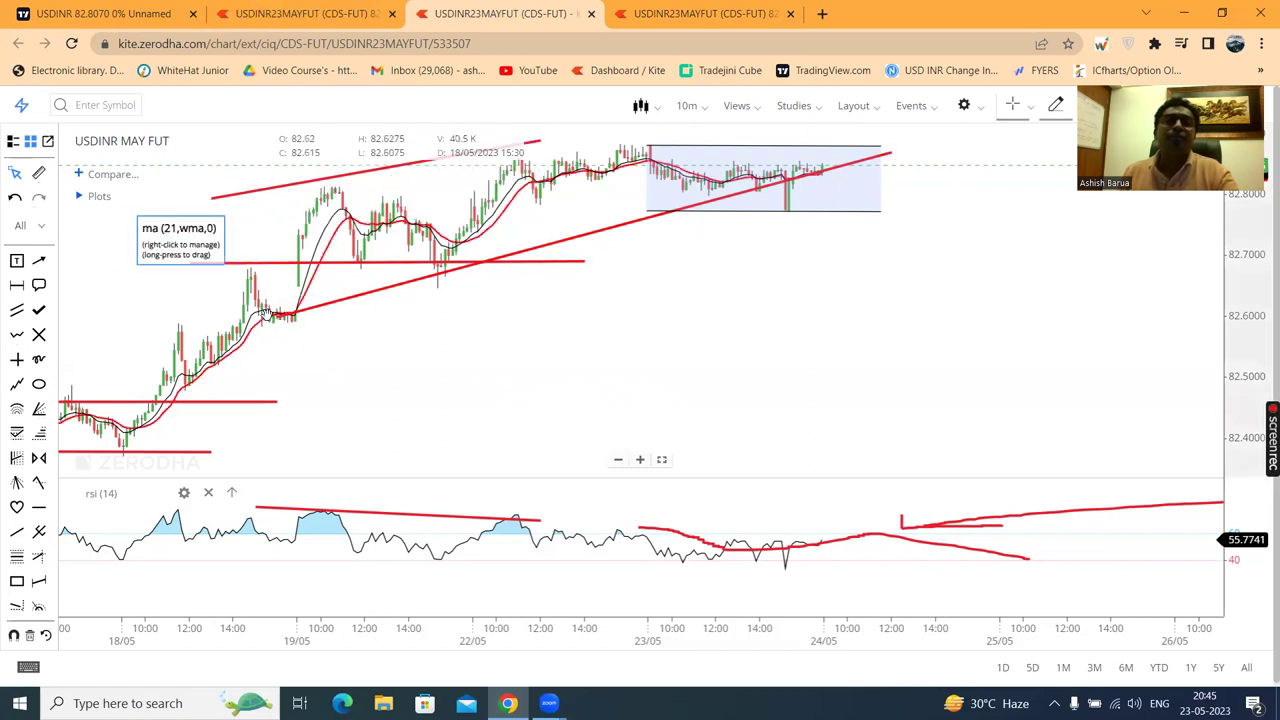
left_click_drag(281, 330, 278, 325)
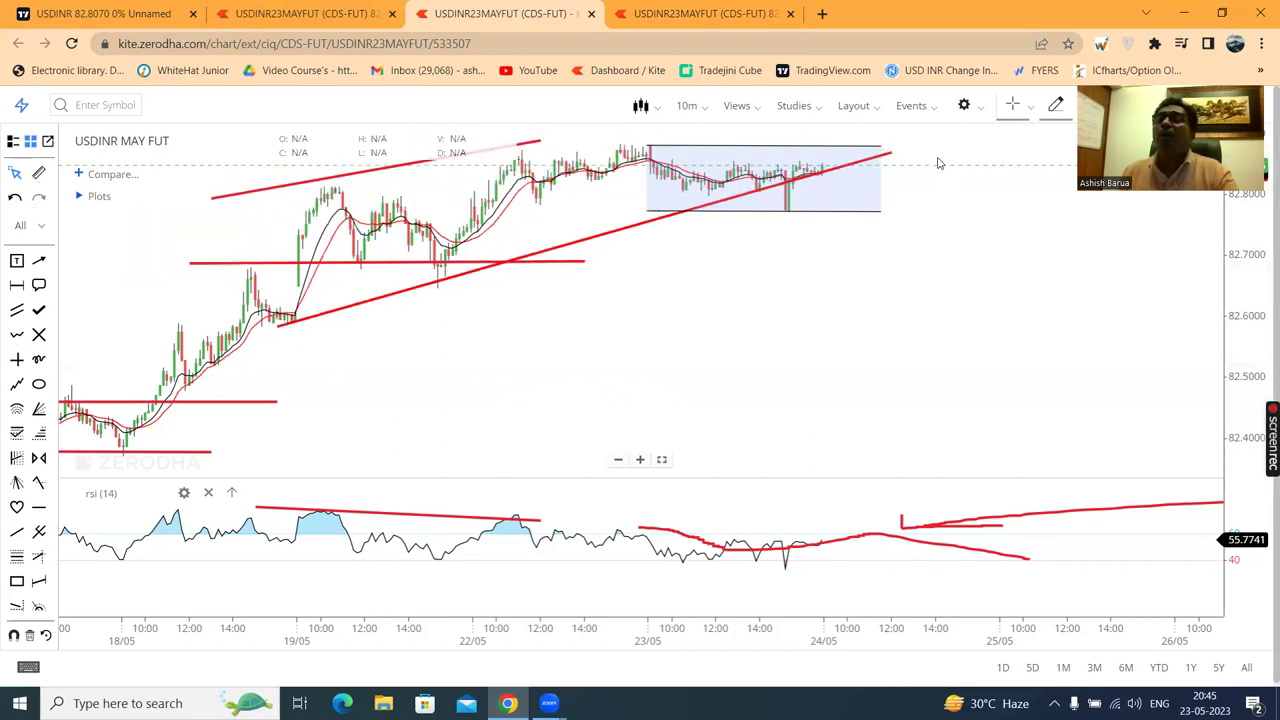
left_click_drag(893, 152, 940, 158)
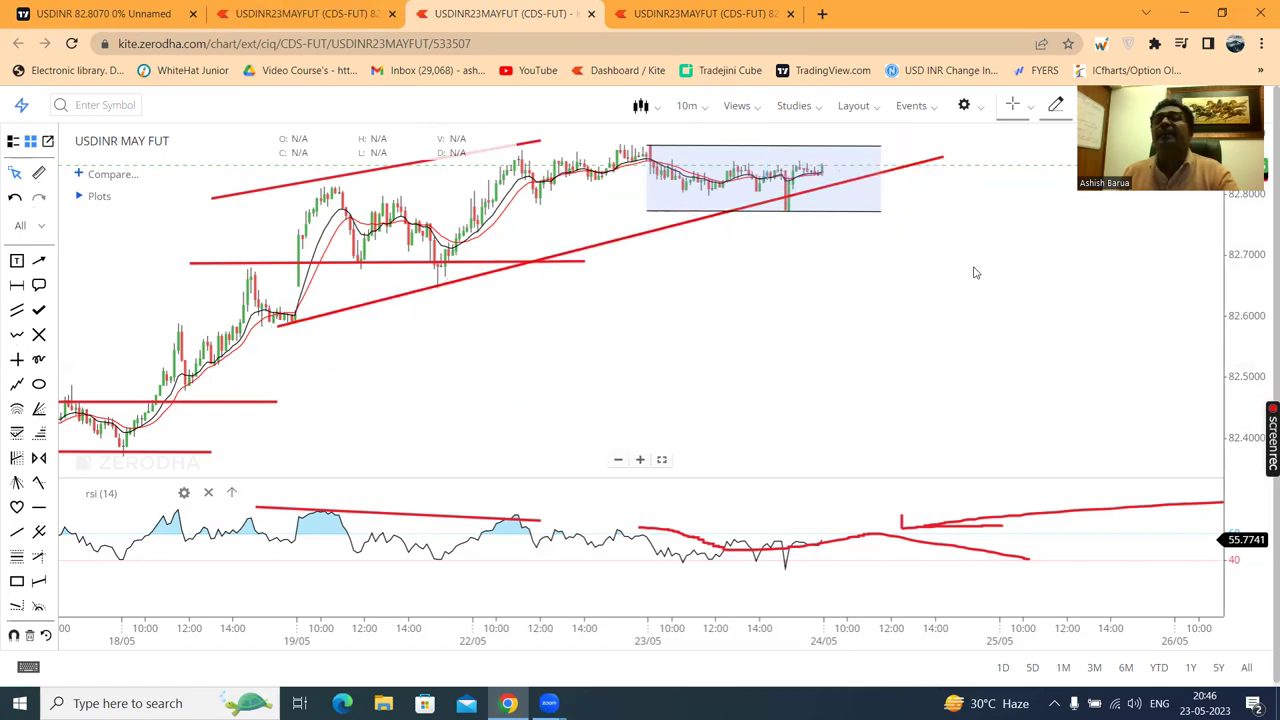
scroll(975, 272, "down", 3)
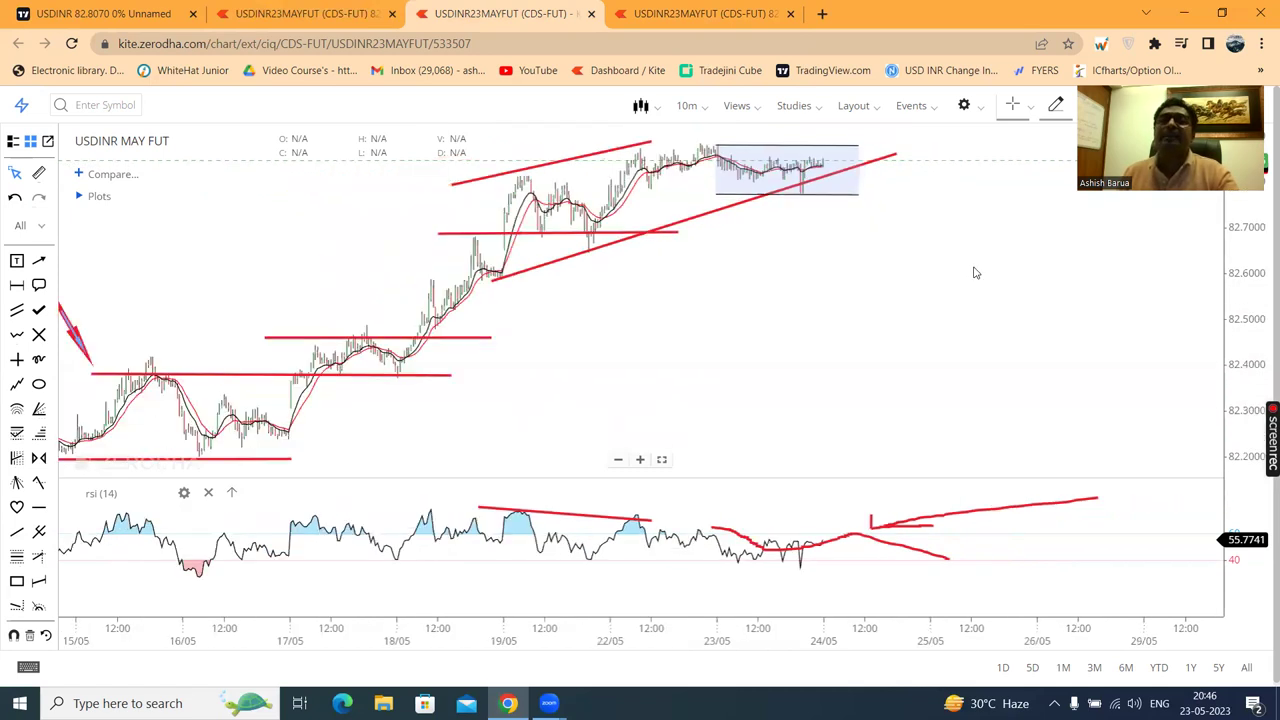
scroll(975, 272, "up", 3)
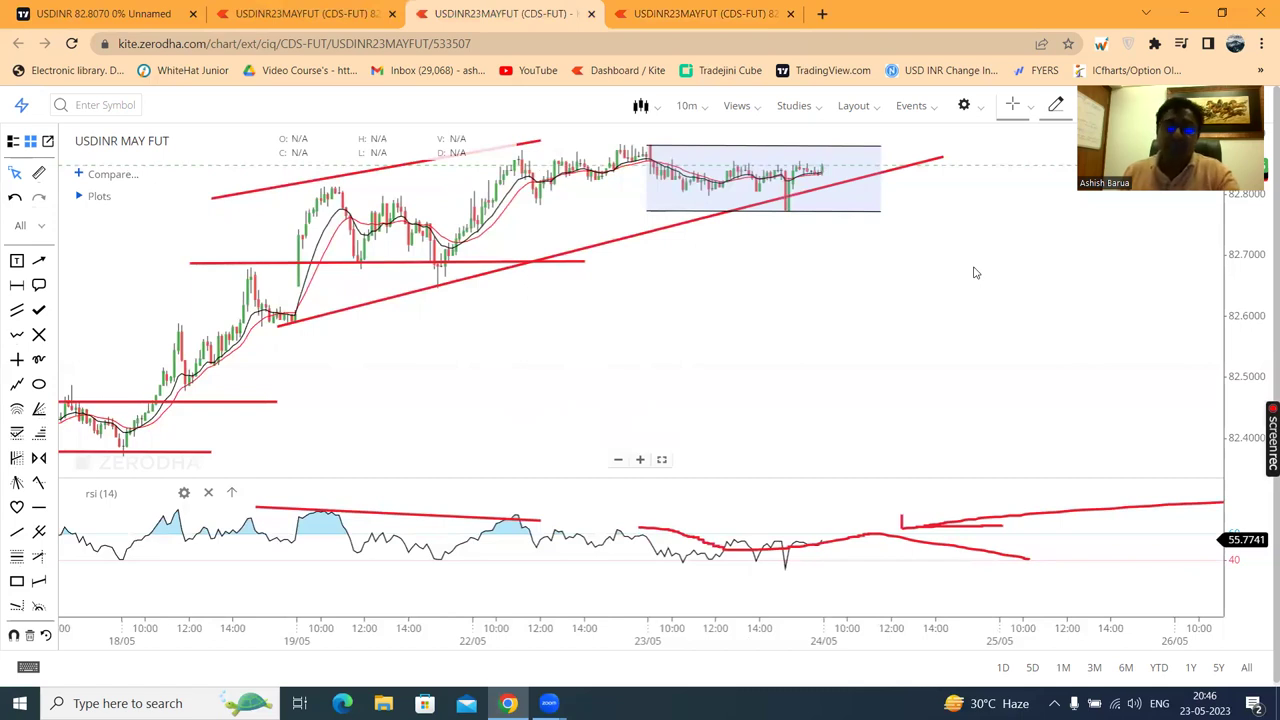